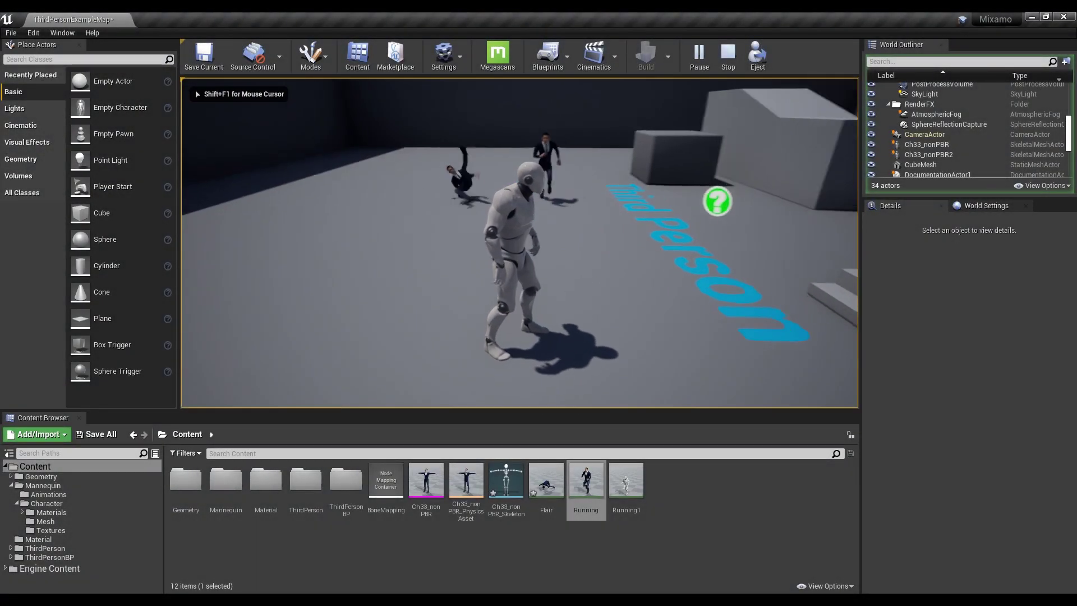
Step: Run the mannequin around the level being played to view the two animated suited characters from several sides
{"action": "key", "text": "s"}
{"action": "key", "text": "a"}
{"action": "key", "text": "w"}
{"action": "key", "text": "a"}
{"action": "key", "text": "d"}
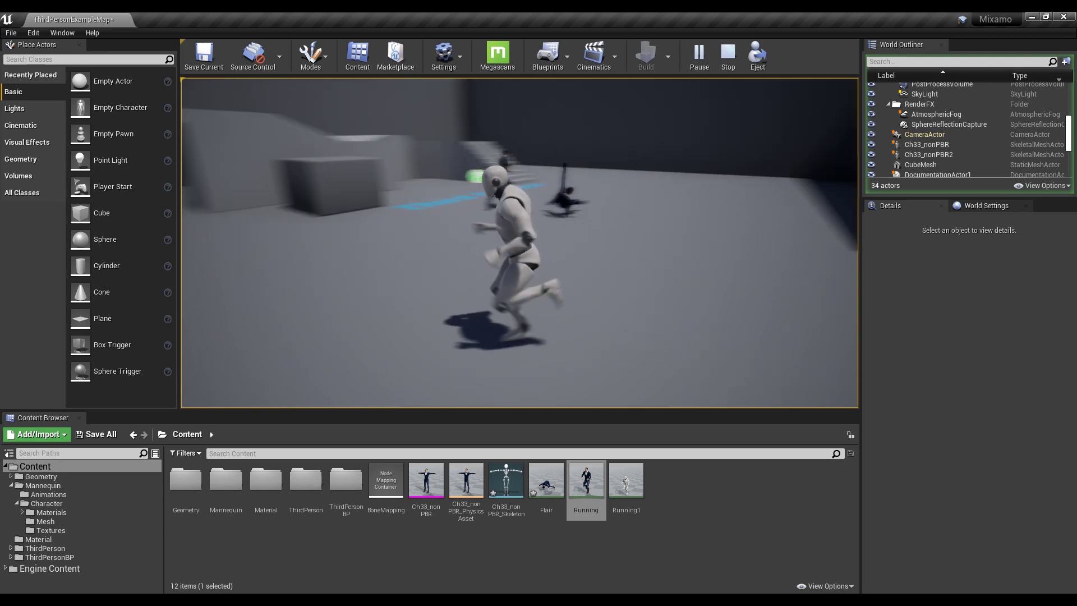
{"action": "key", "text": "w"}
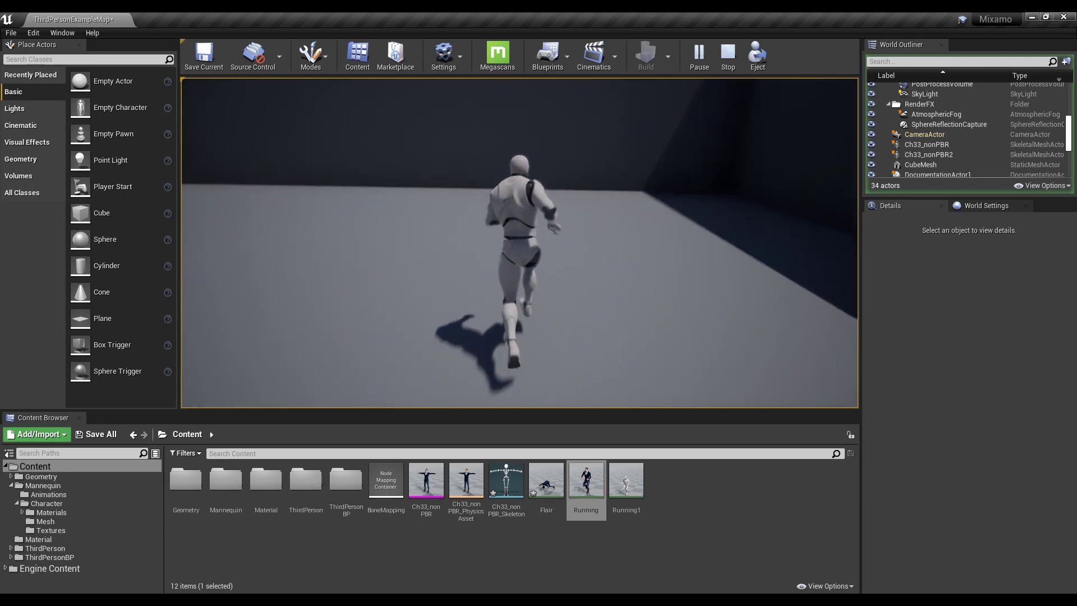
{"action": "key", "text": "s"}
{"action": "key", "text": "a"}
{"action": "key", "text": "w"}
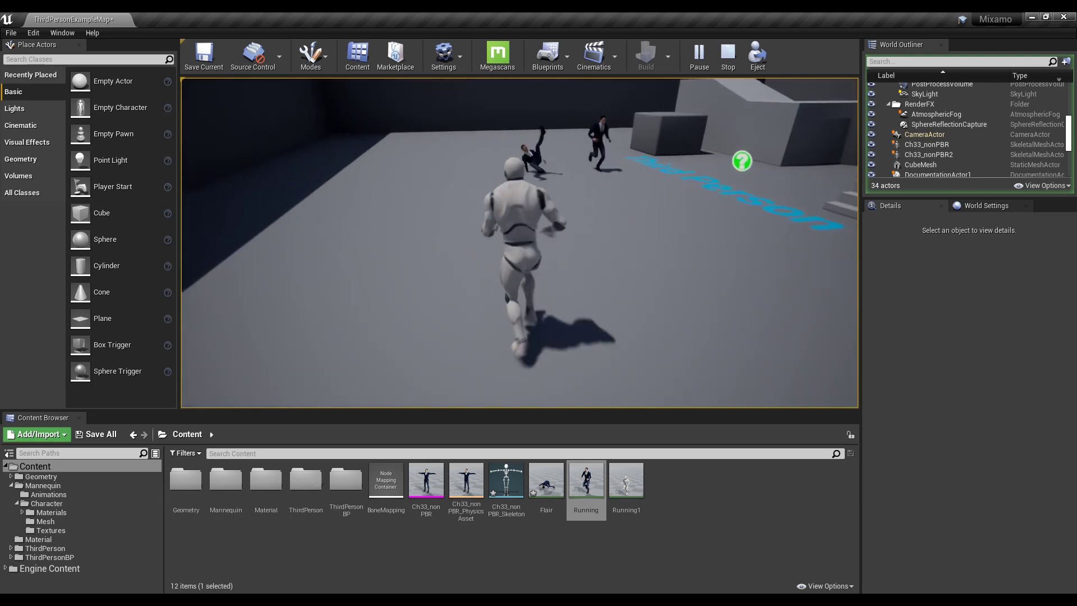
{"action": "key", "text": "a"}
{"action": "key", "text": "s"}
{"action": "key", "text": "w"}
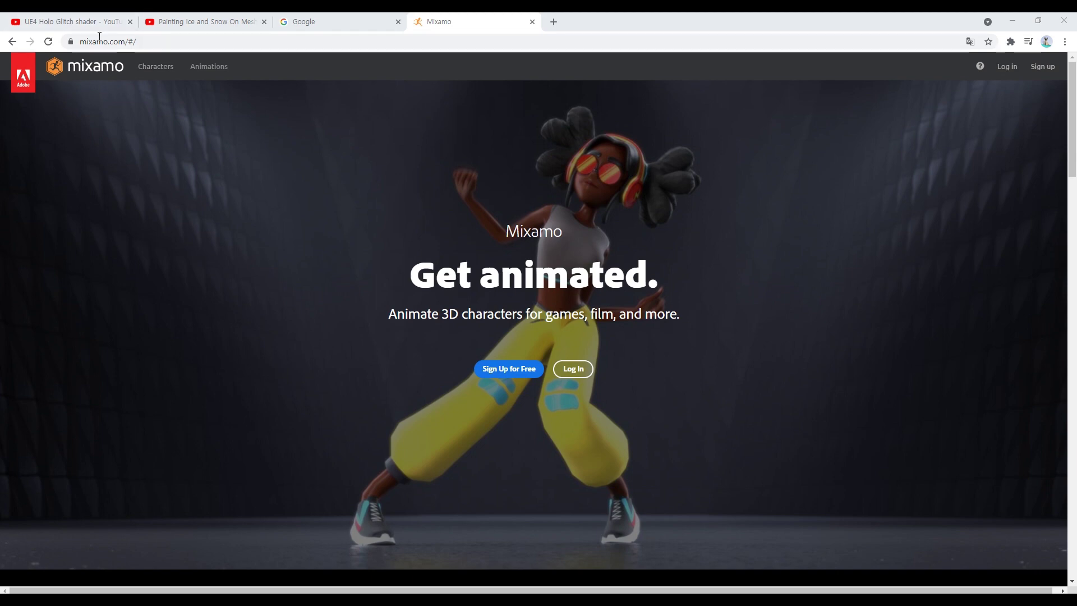
Step: Log in to the Mixamo website and download the Joe character from the second character page as FBX Binary(.fbx) in T-pose
{"action": "left_click", "coordinate": [1008, 72]}
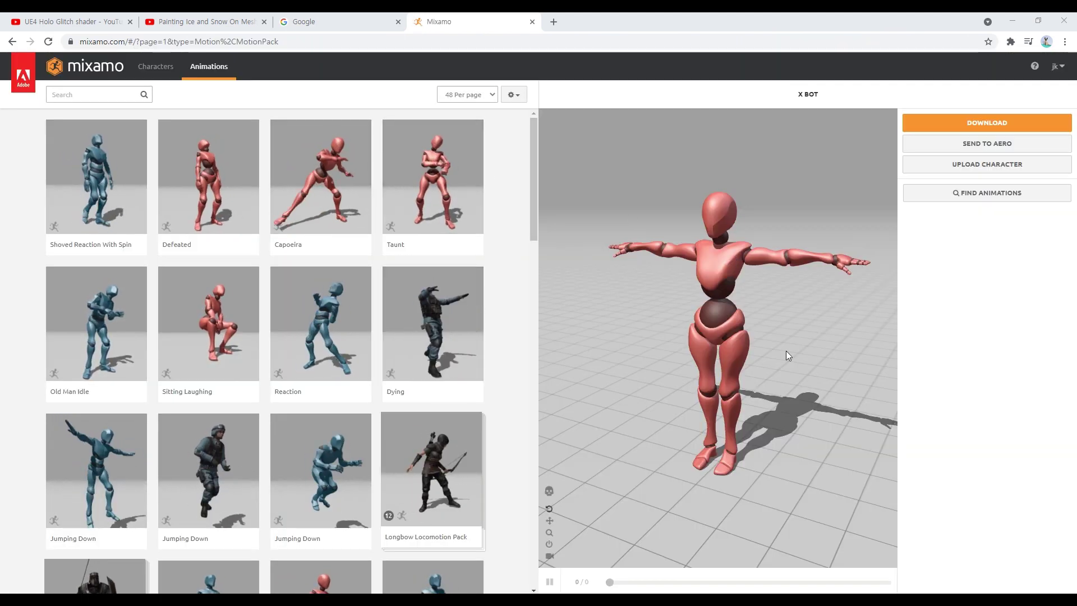
{"action": "left_click", "coordinate": [150, 70]}
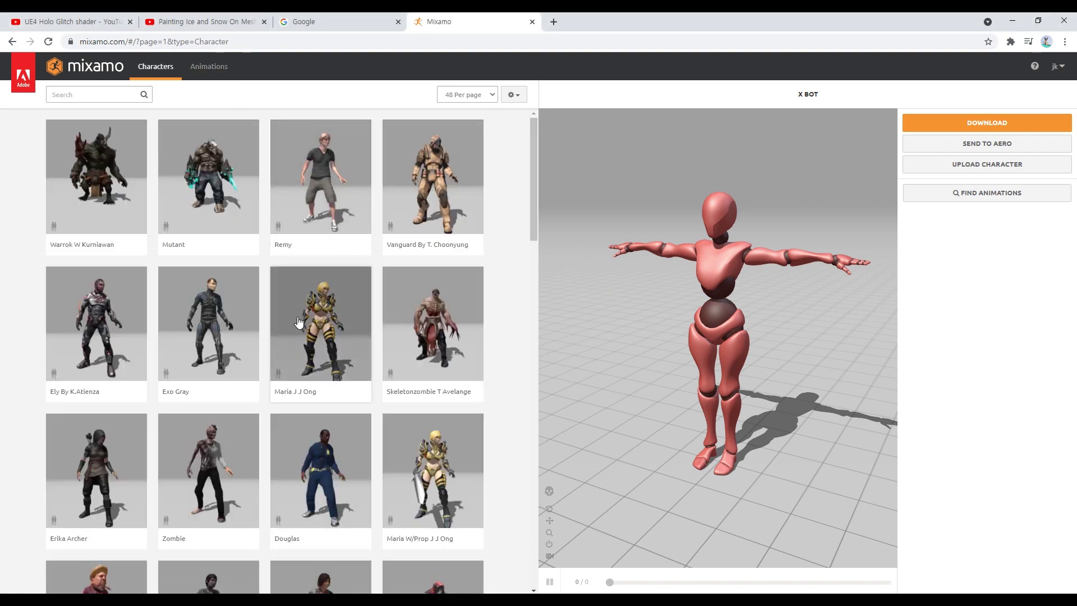
{"action": "scroll", "coordinate": [341, 391], "scroll_direction": "down", "scroll_amount": 10}
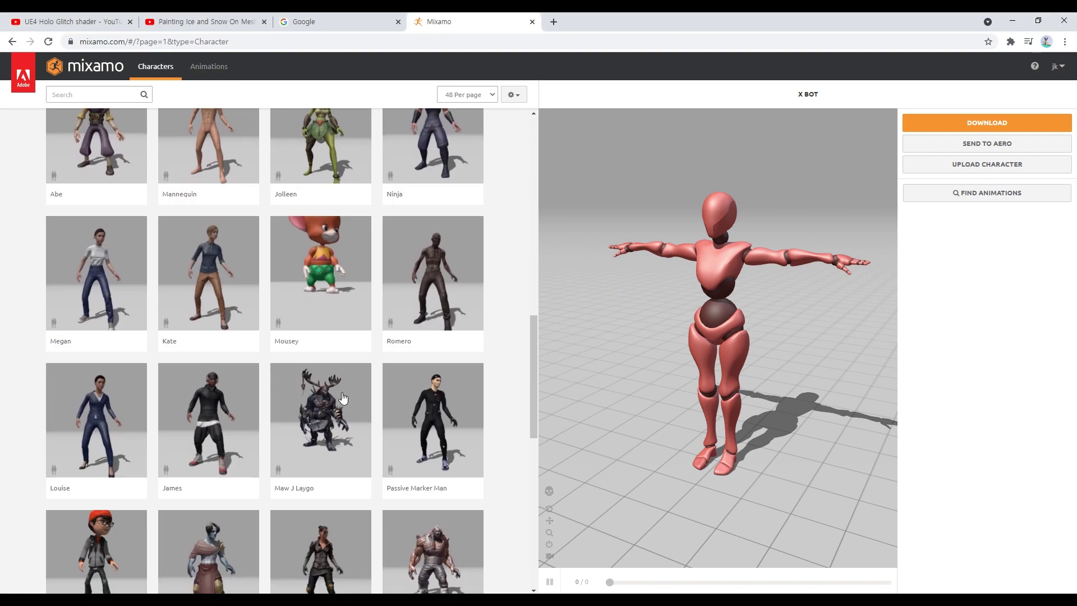
{"action": "scroll", "coordinate": [343, 397], "scroll_direction": "down", "scroll_amount": 10}
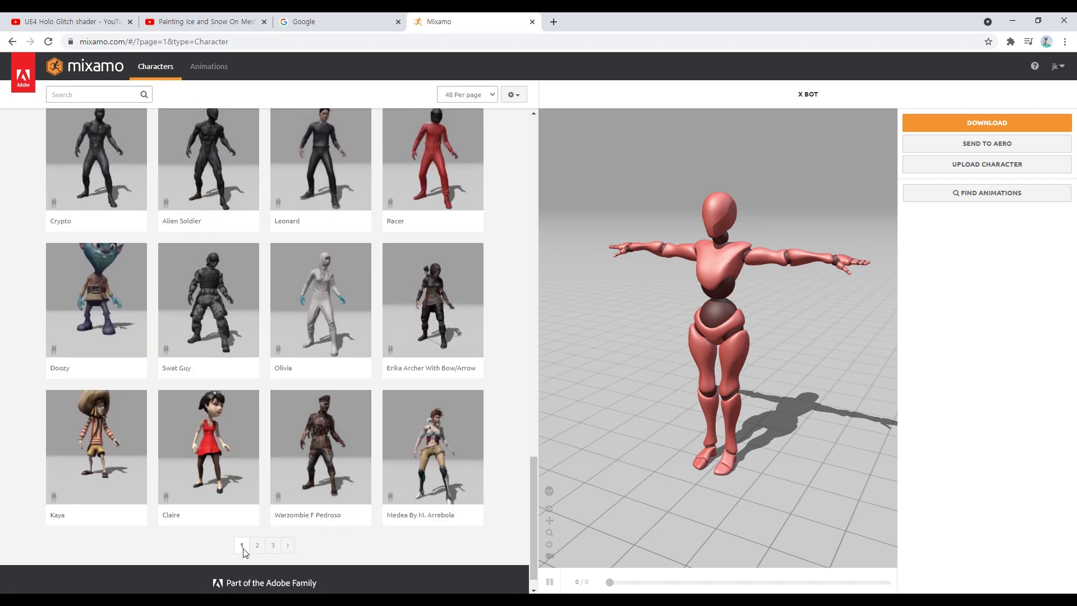
{"action": "left_click", "coordinate": [255, 553]}
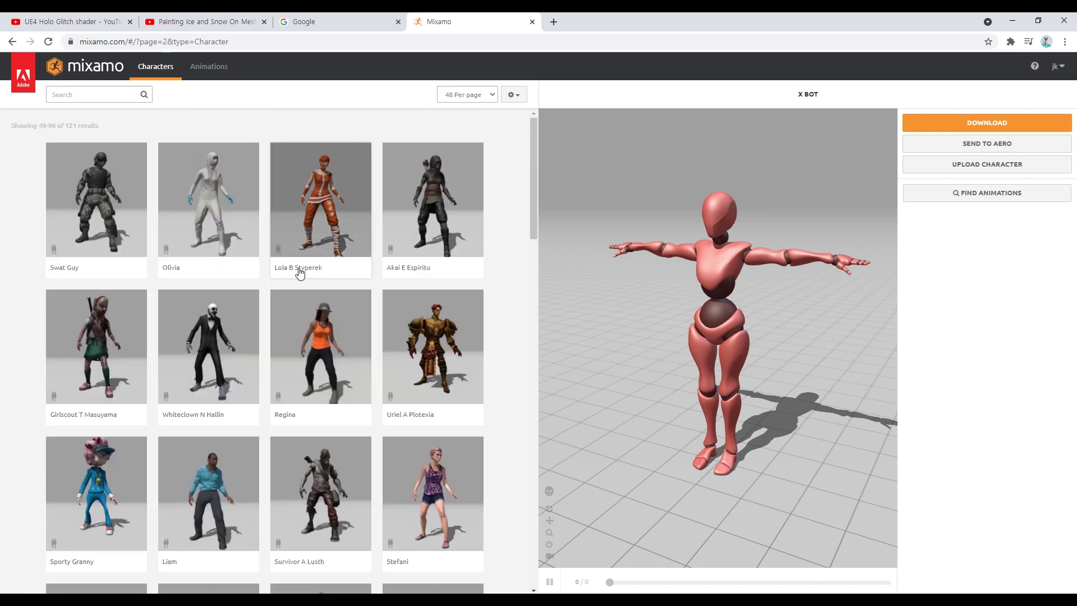
{"action": "scroll", "coordinate": [296, 284], "scroll_direction": "down", "scroll_amount": 5}
{"action": "scroll", "coordinate": [298, 286], "scroll_direction": "down", "scroll_amount": 4}
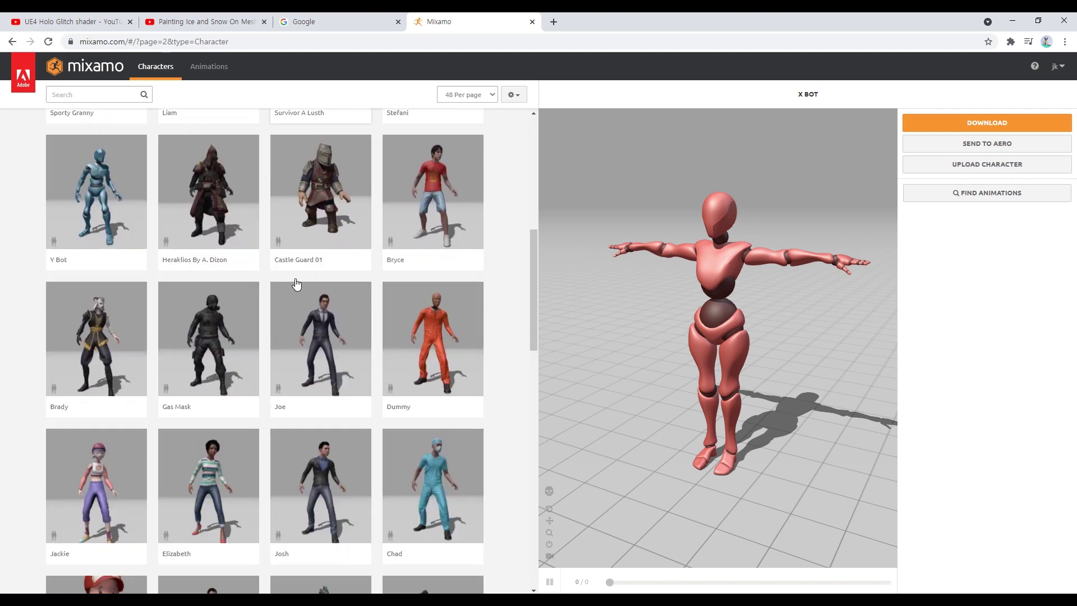
{"action": "left_click", "coordinate": [343, 341]}
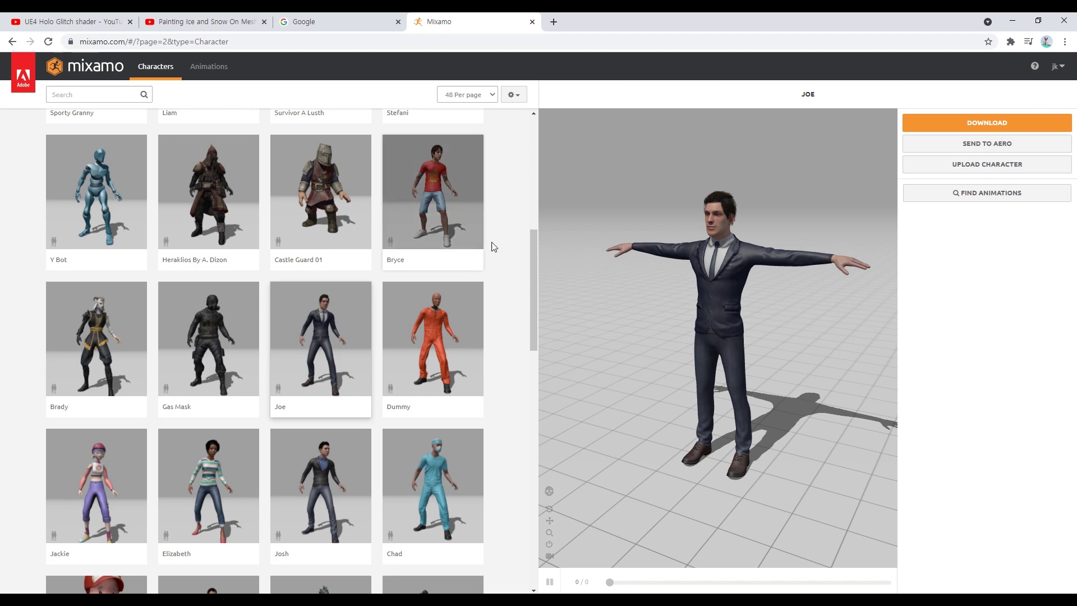
{"action": "left_click", "coordinate": [979, 125]}
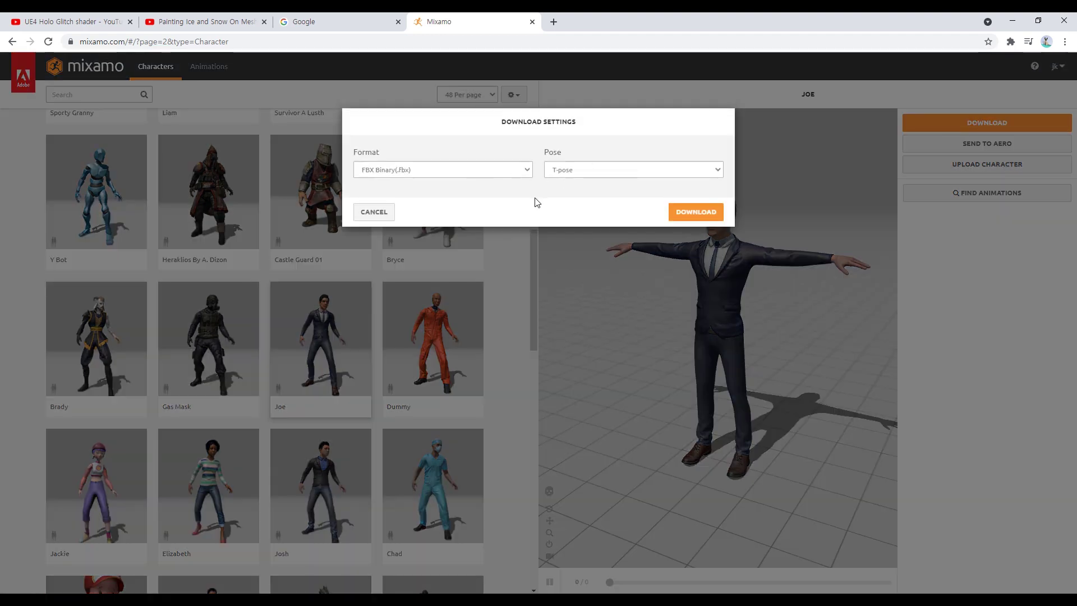
{"action": "left_click", "coordinate": [684, 215]}
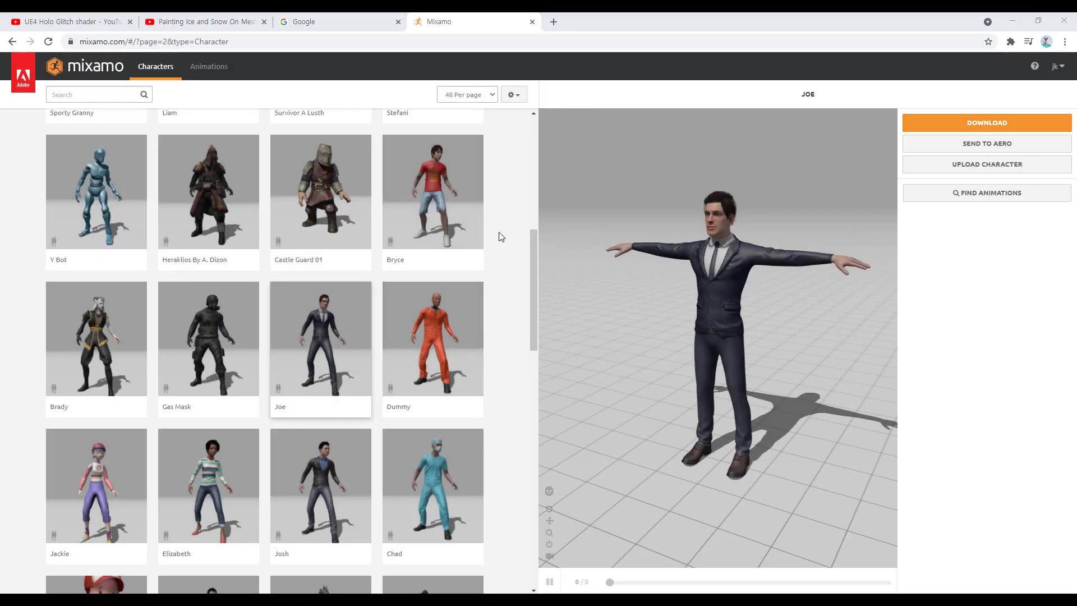
Step: Search the animations for "running" and apply the fourth Running result in the second row to Joe with In Place enabled
{"action": "left_click", "coordinate": [209, 67]}
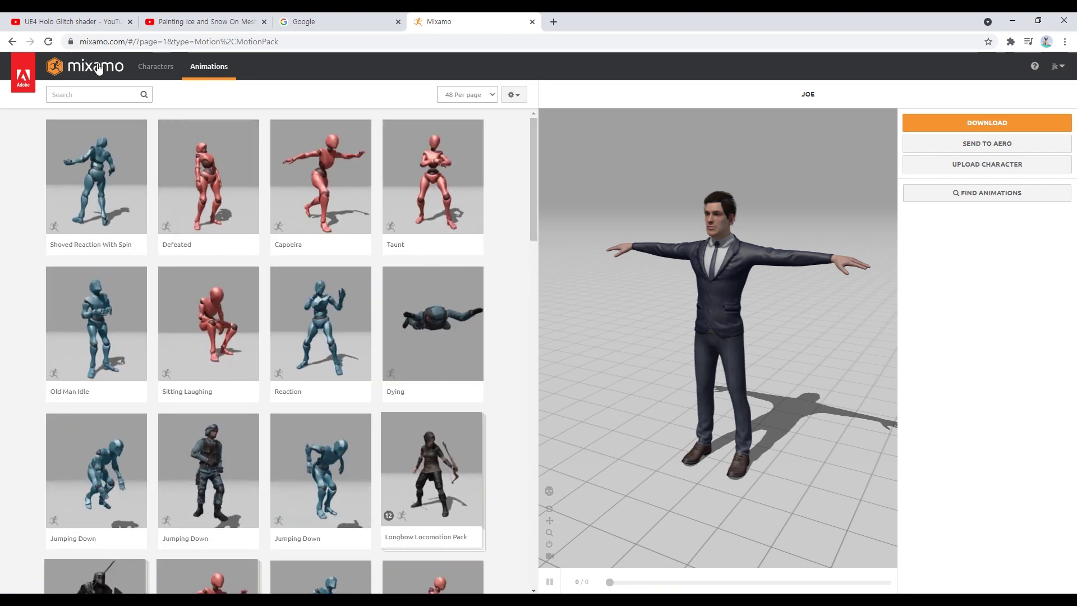
{"action": "left_click", "coordinate": [109, 93]}
{"action": "type", "text": "ru"}
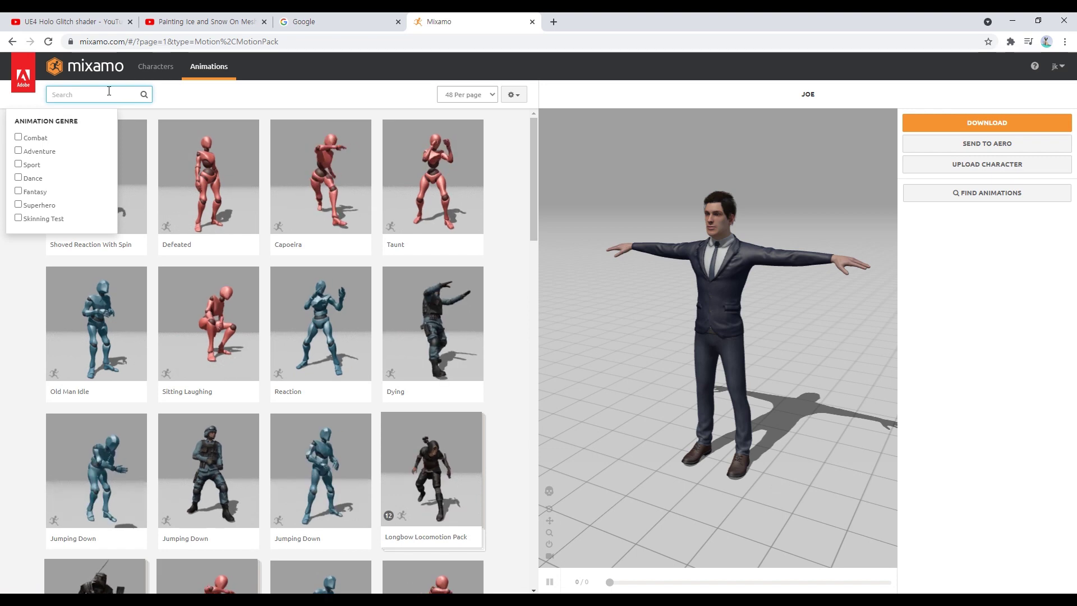
{"action": "type", "text": "nning"}
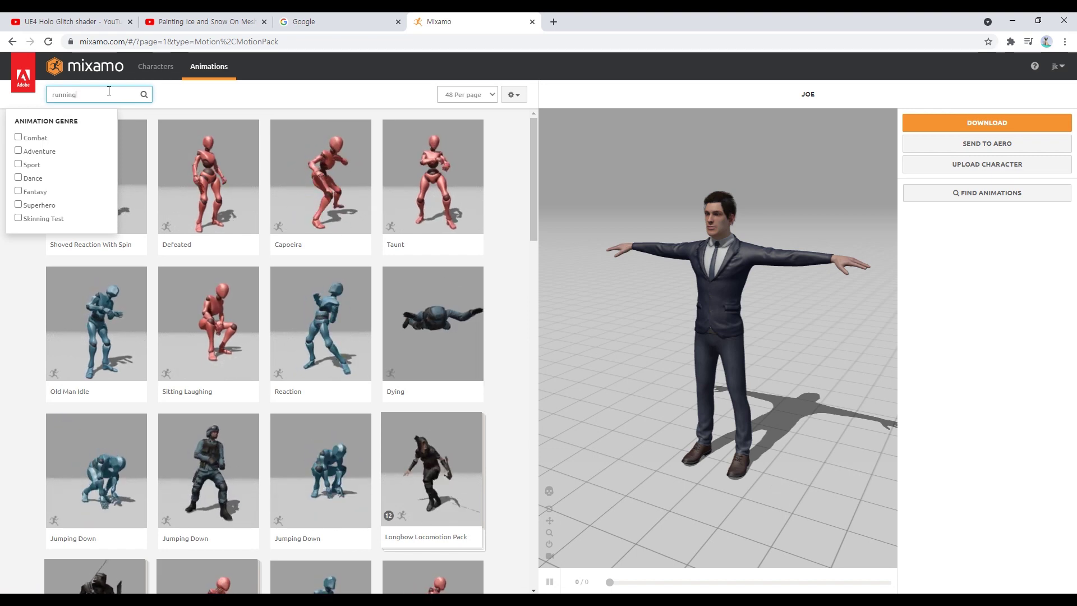
{"action": "key", "text": "Return"}
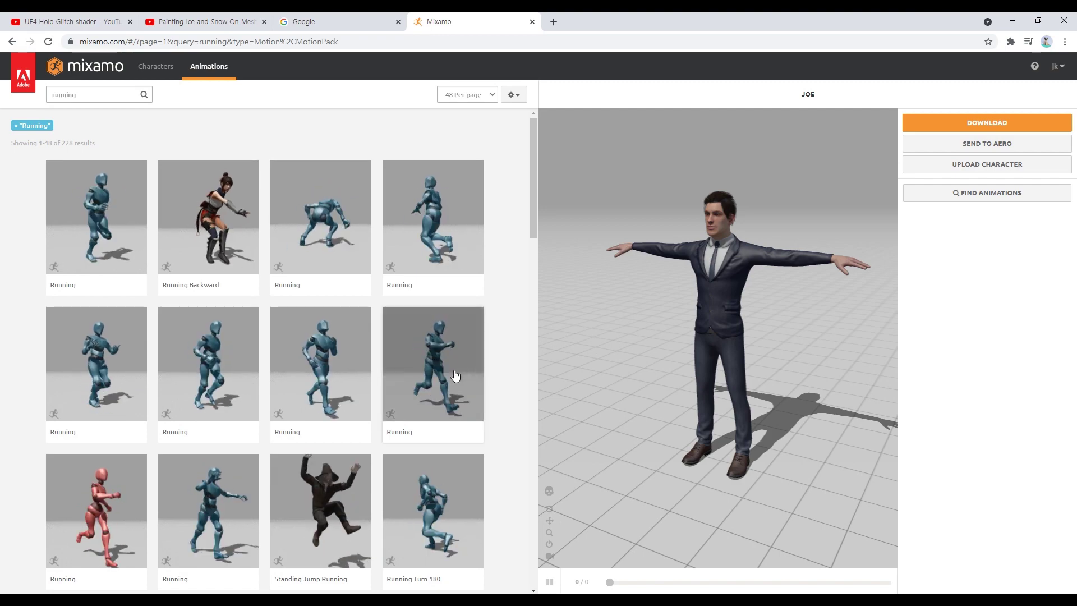
{"action": "left_click", "coordinate": [437, 375]}
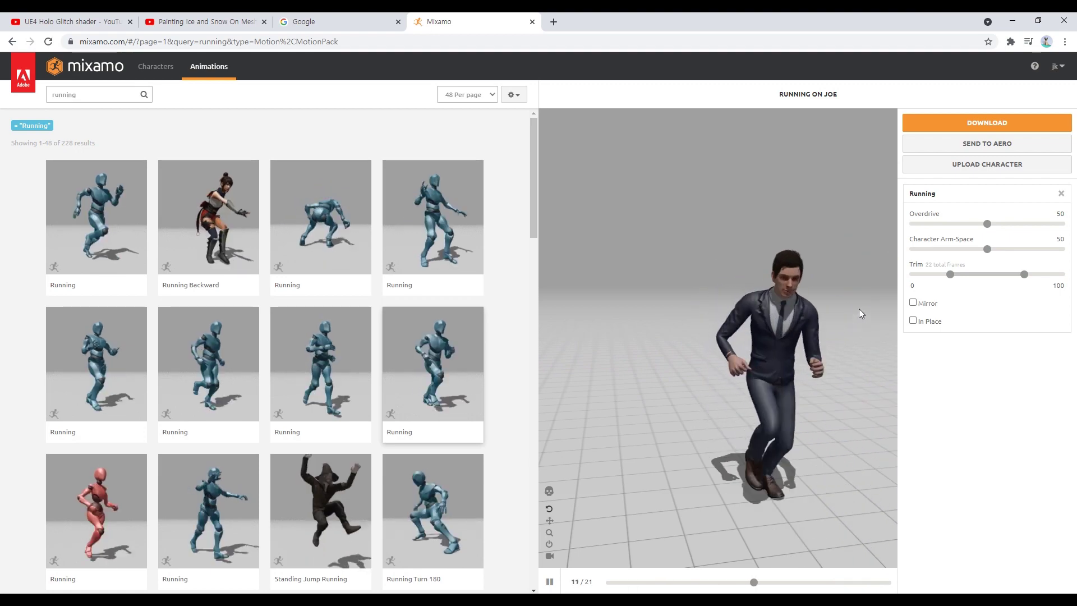
{"action": "left_click", "coordinate": [914, 321]}
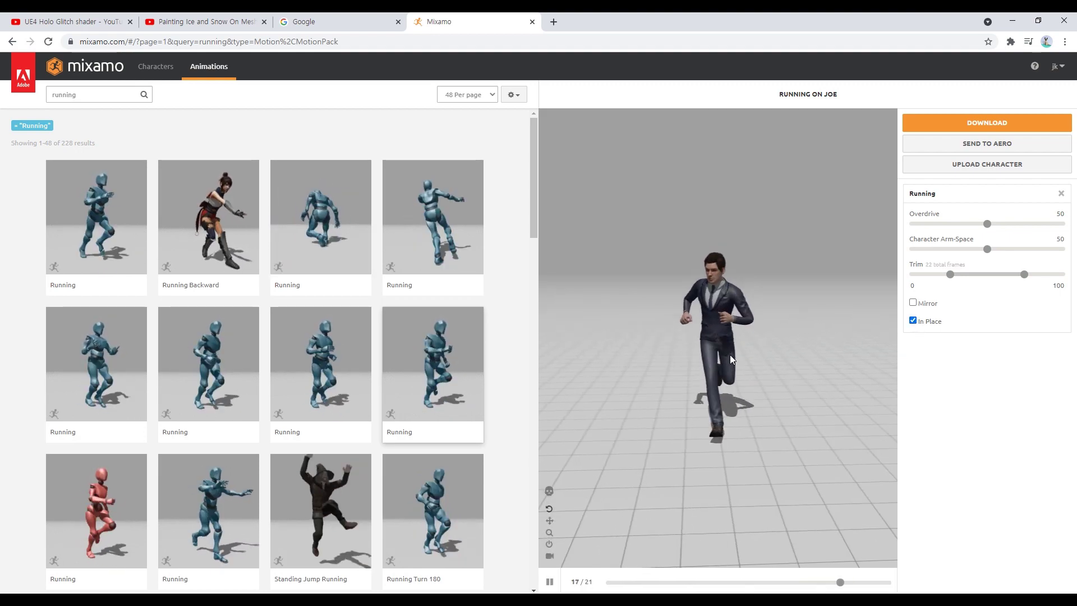
{"action": "mouse_move", "coordinate": [735, 356]}
{"action": "left_mouse_down"}
{"action": "mouse_move", "coordinate": [776, 338]}
{"action": "mouse_move", "coordinate": [725, 357]}
{"action": "left_mouse_up"}
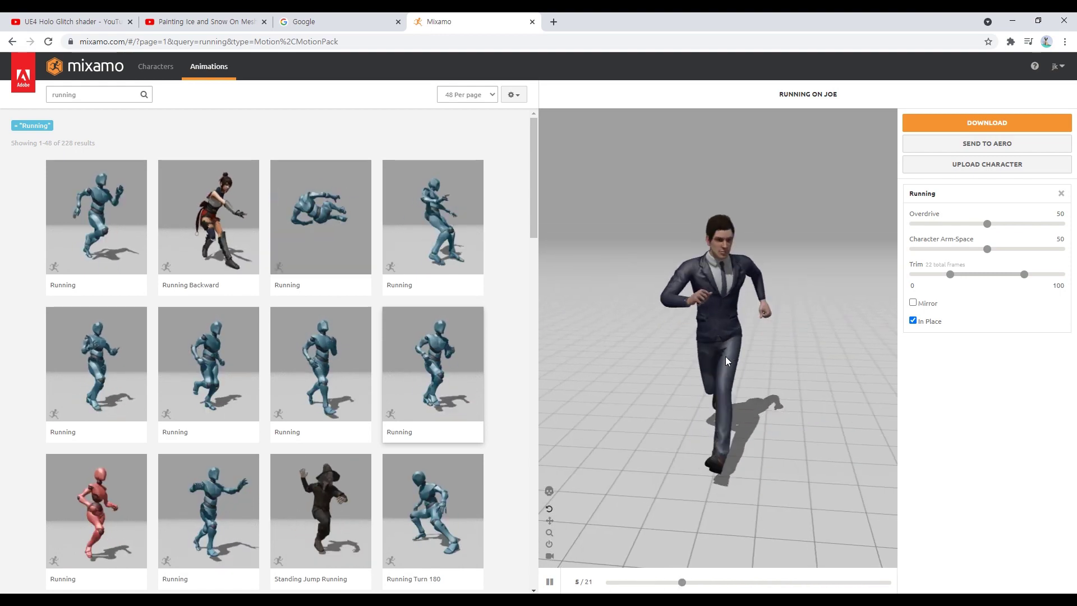
Step: Download the running animation as FBX Binary(.fbx) Without Skin, at 30 frames per second with no keyframe reduction
{"action": "left_click", "coordinate": [958, 128]}
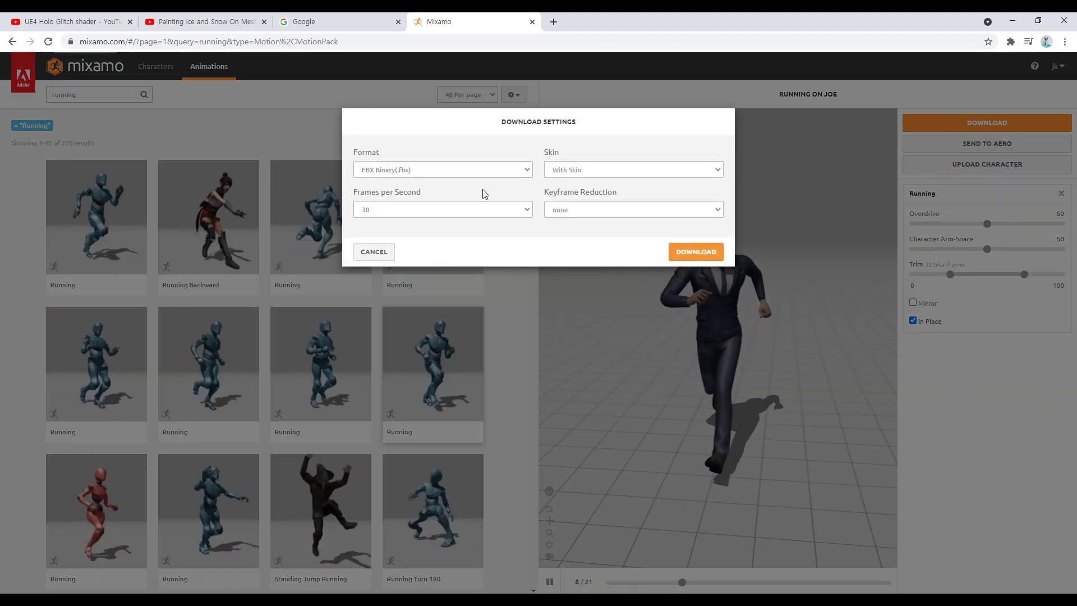
{"action": "left_click", "coordinate": [587, 171]}
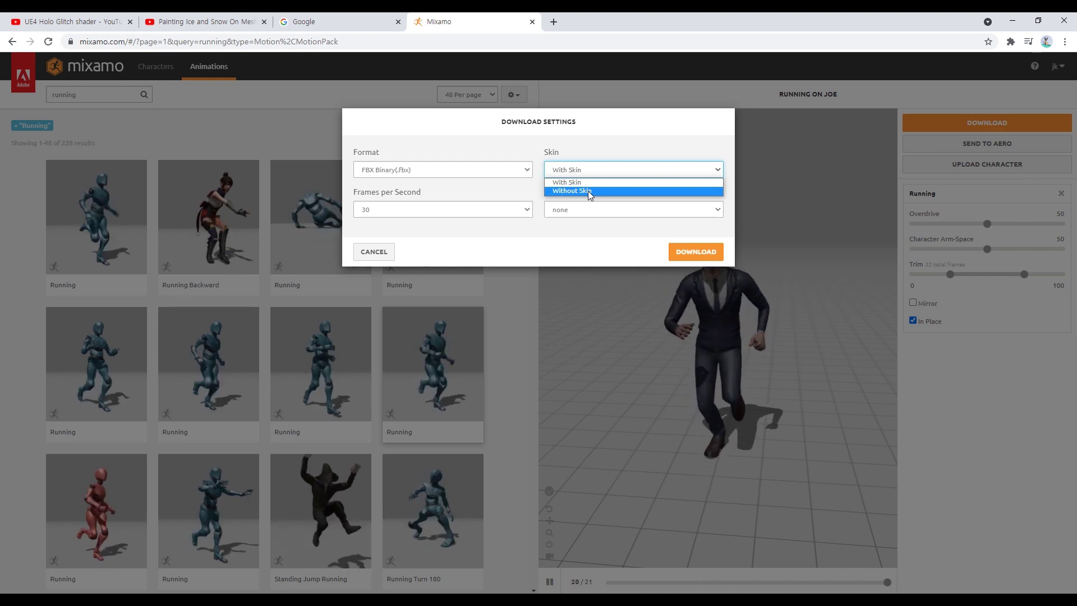
{"action": "left_click", "coordinate": [588, 191]}
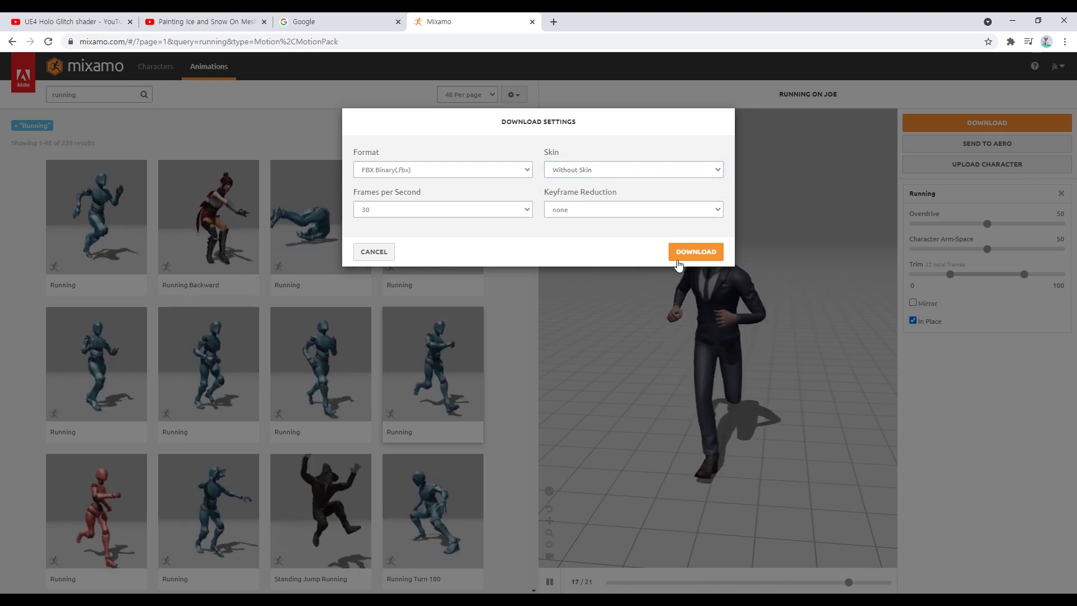
{"action": "left_click", "coordinate": [714, 256]}
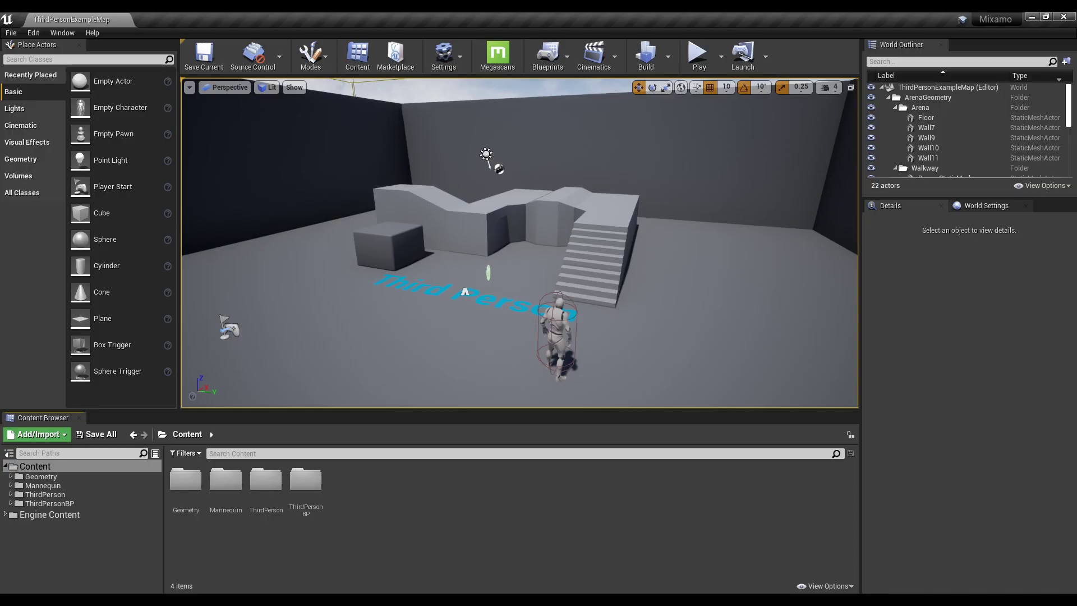
Step: Switch to Unreal Engine, import Ch33_nonPBR into the Content folder as a skeletal mesh with no existing skeleton, and close the message log
{"action": "left_click_drag", "start_coordinate": [404, 510], "coordinate": [403, 507]}
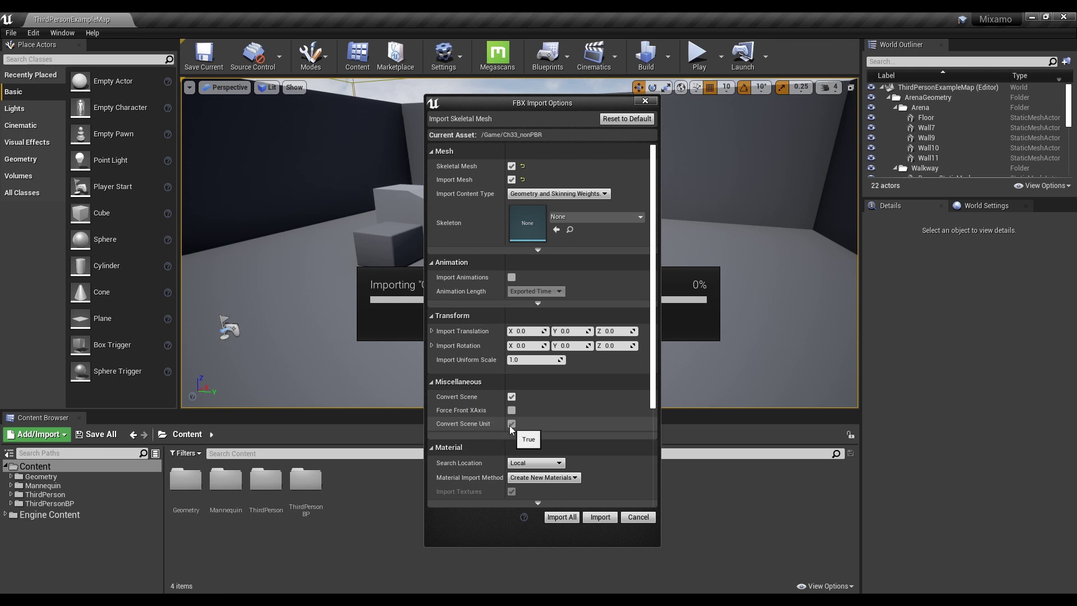
{"action": "left_click", "coordinate": [603, 520]}
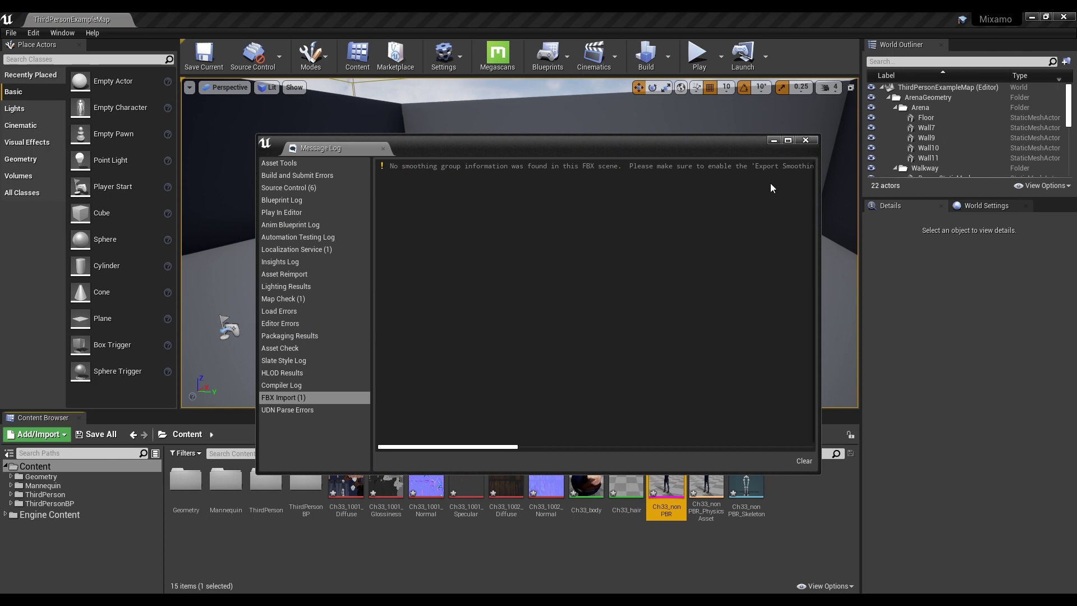
{"action": "left_click", "coordinate": [805, 140]}
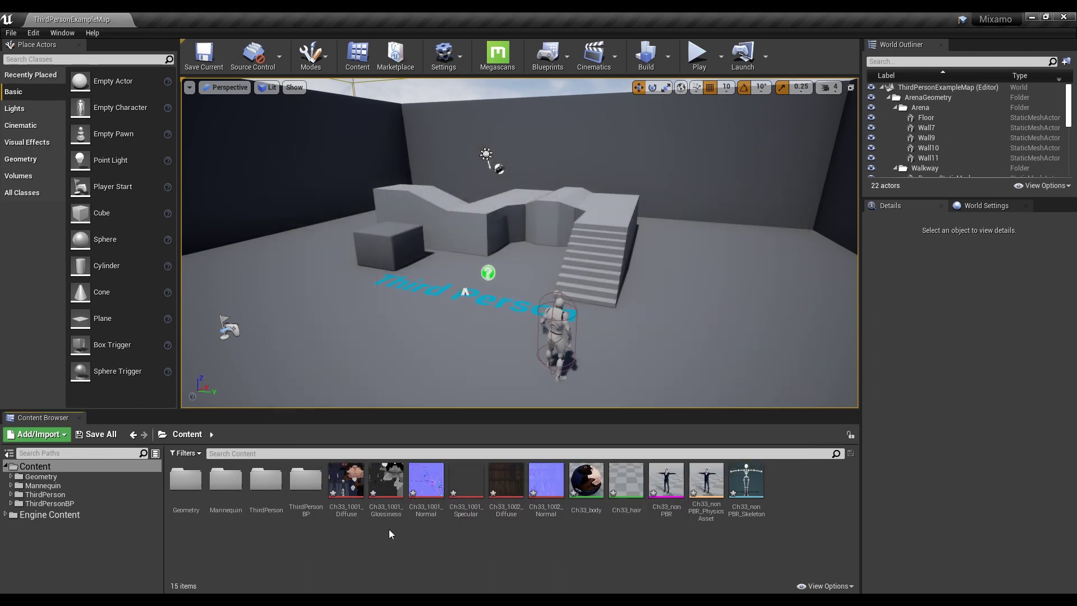
Step: Create a new folder named Material in the Content folder
{"action": "right_click", "coordinate": [354, 540]}
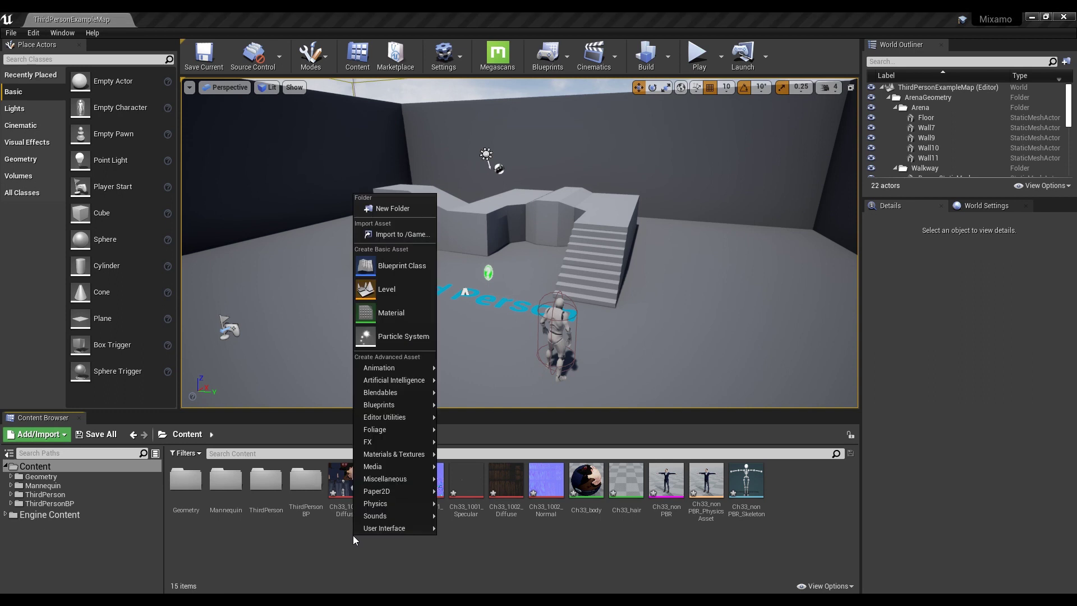
{"action": "left_click", "coordinate": [399, 210]}
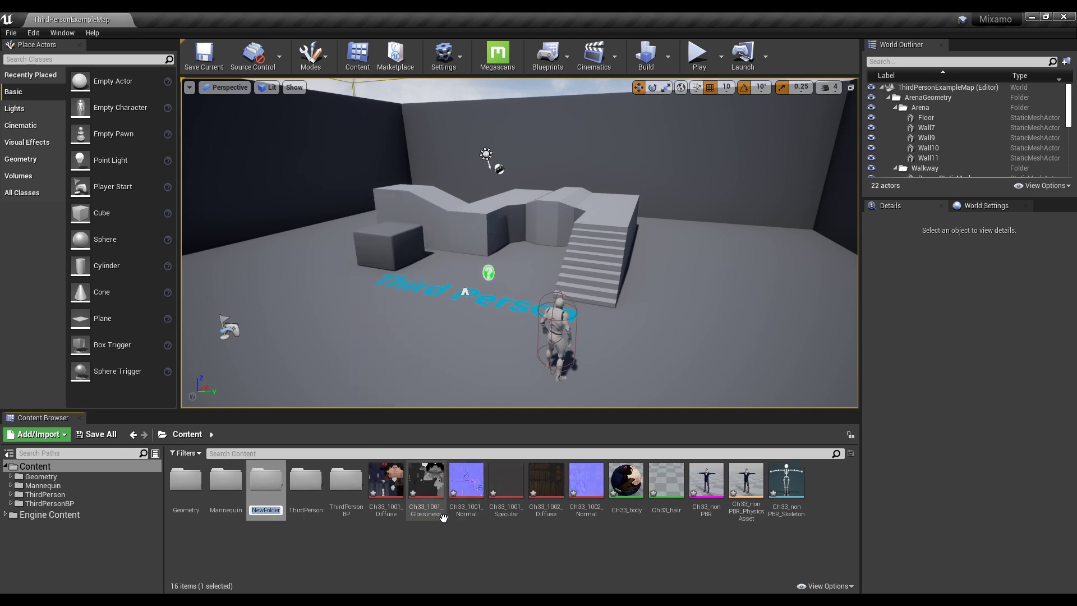
{"action": "type", "text": "Material"}
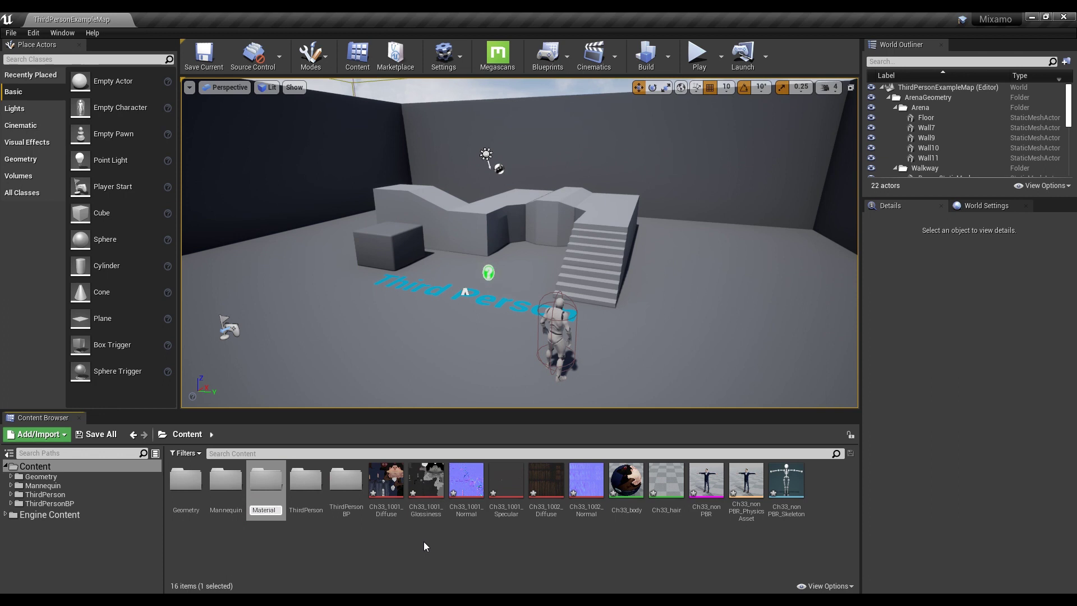
{"action": "key", "text": "Return"}
{"action": "left_click", "coordinate": [415, 547]}
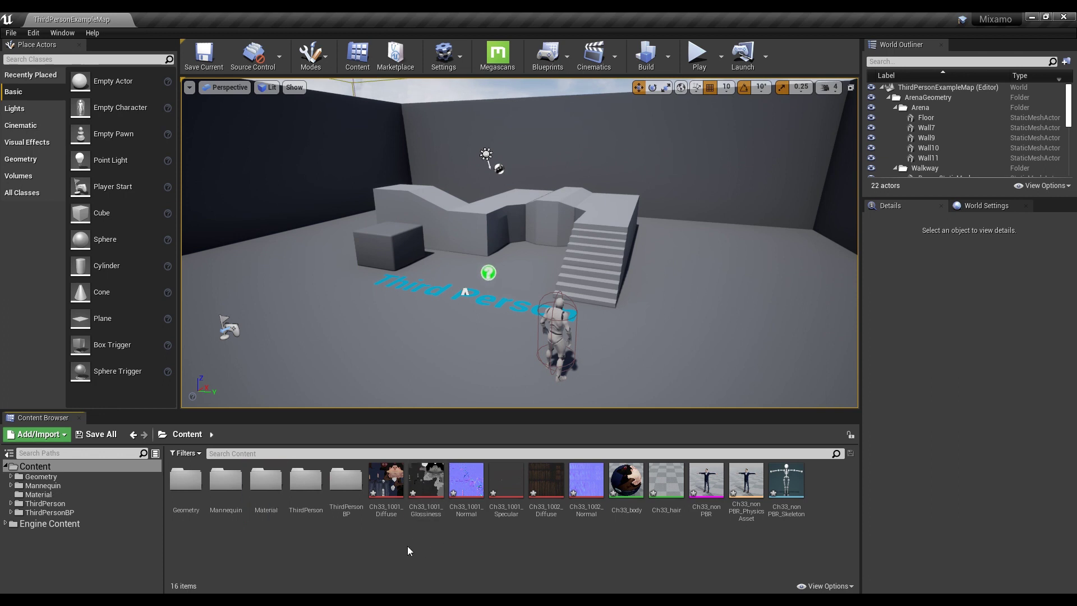
Step: Move the imported Ch33 textures and materials, from Ch33_1001_Diffuse through Ch33_hair, into the Material folder
{"action": "left_click", "coordinate": [386, 482]}
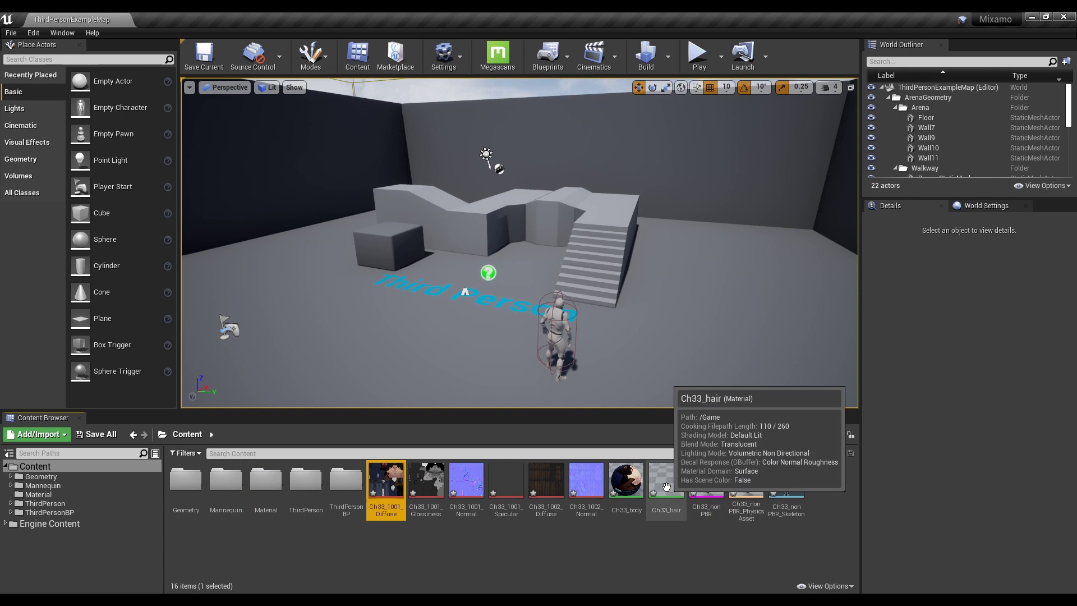
{"action": "left_click", "coordinate": [666, 487], "text": "shift"}
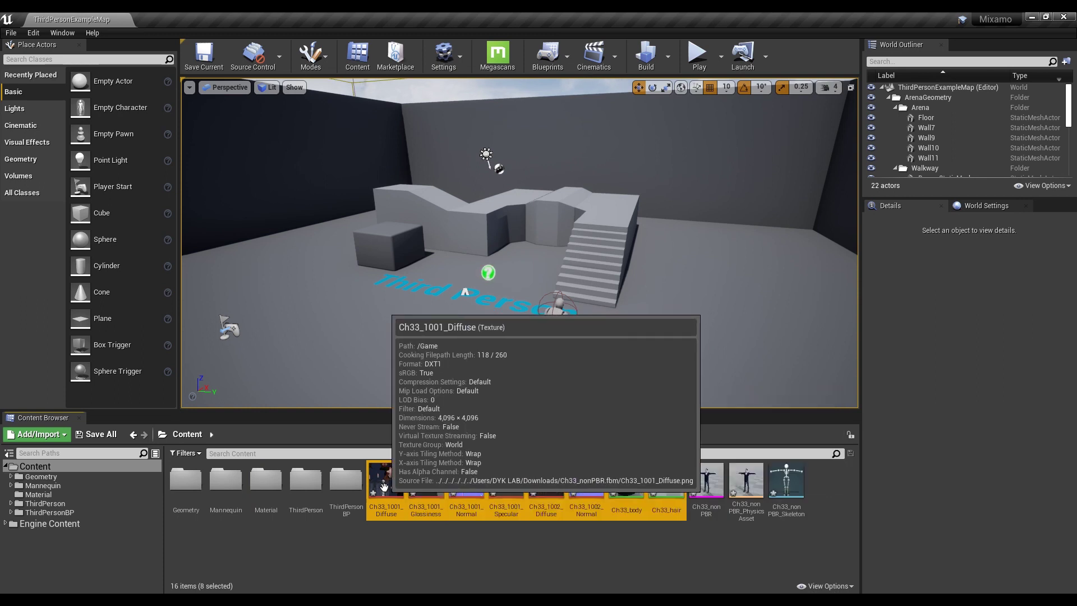
{"action": "left_click_drag", "start_coordinate": [384, 487], "coordinate": [272, 487]}
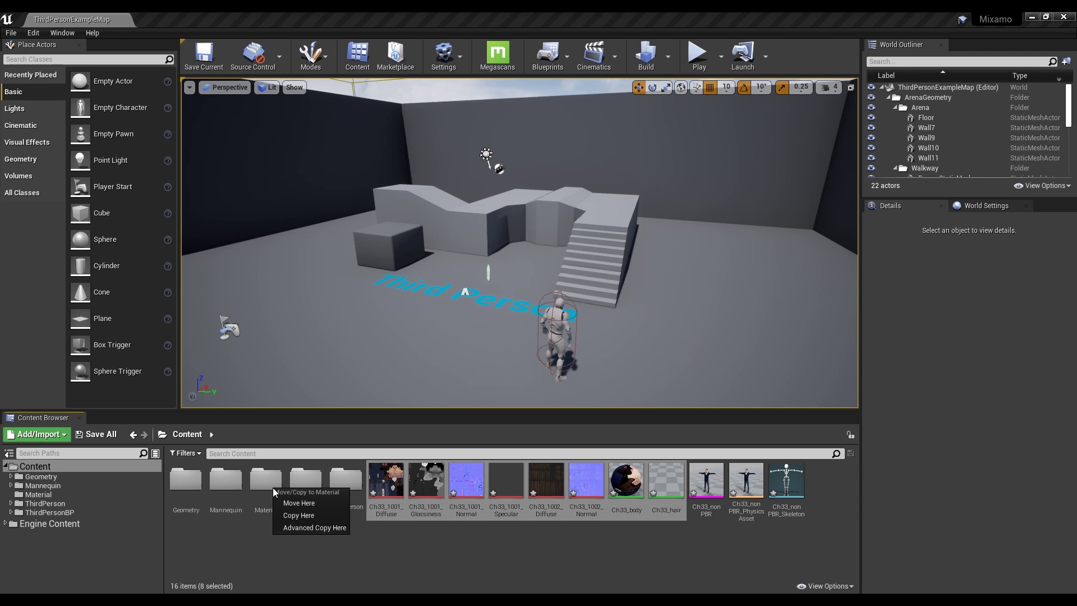
{"action": "left_click", "coordinate": [310, 504]}
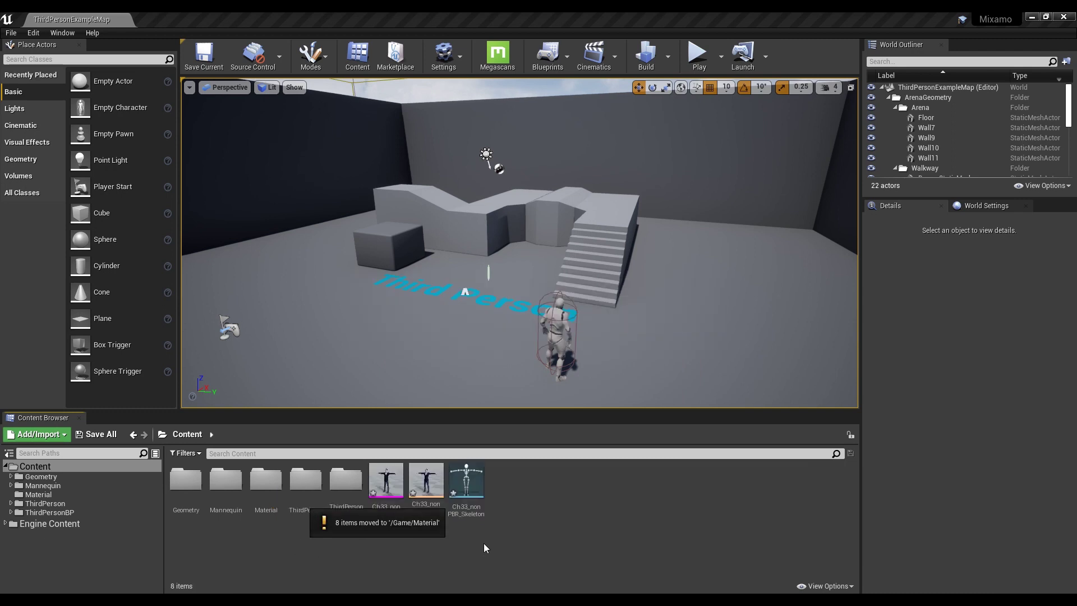
Step: Save the imported Ch33_nonPBR mesh together with its physics asset and skeleton
{"action": "left_click", "coordinate": [103, 437]}
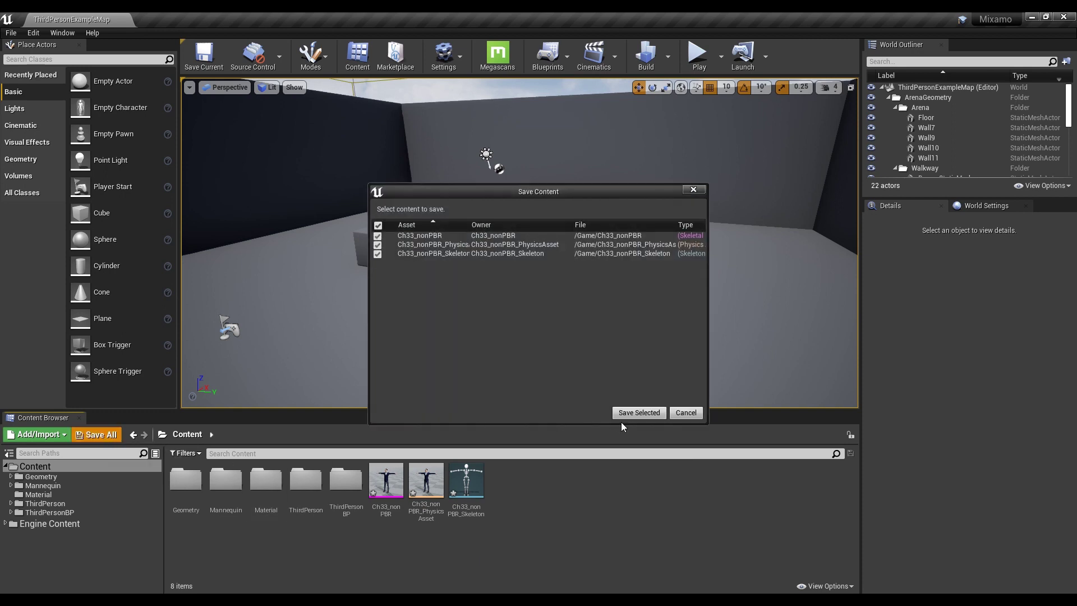
{"action": "left_click", "coordinate": [639, 413]}
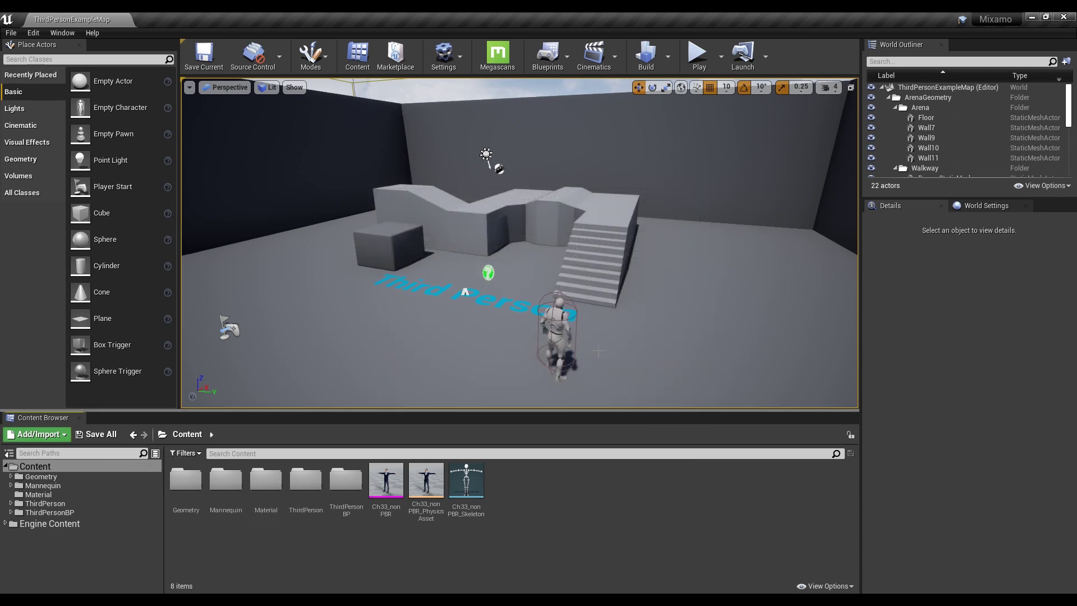
Step: Place the Ch33_nonPBR skeletal mesh on the level floor beside the Third Person text and focus on it
{"action": "right_click_drag", "start_coordinate": [519, 243], "coordinate": [547, 219]}
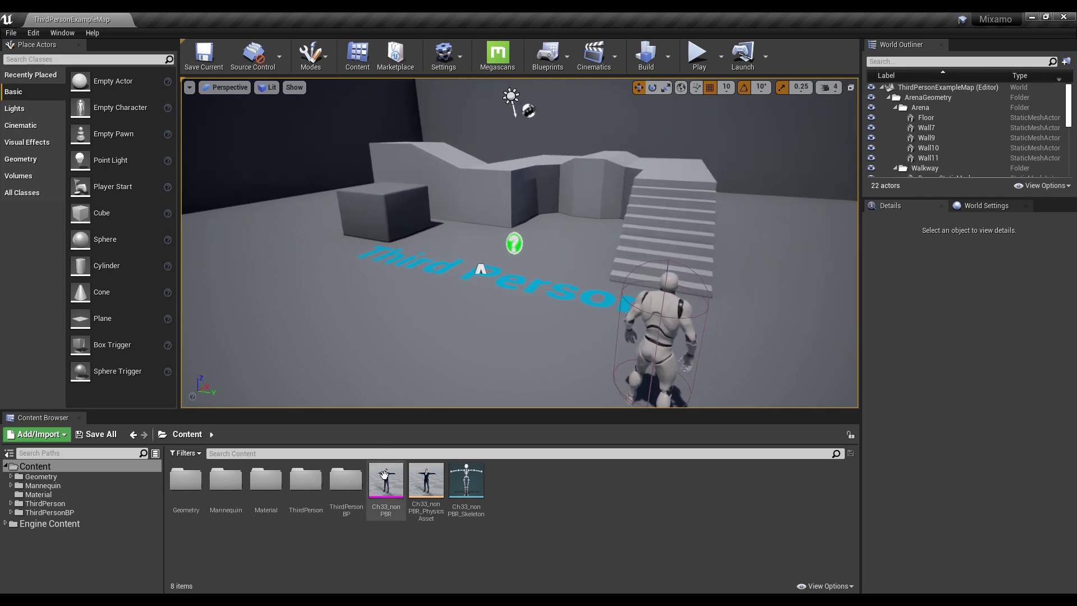
{"action": "mouse_move", "coordinate": [384, 484]}
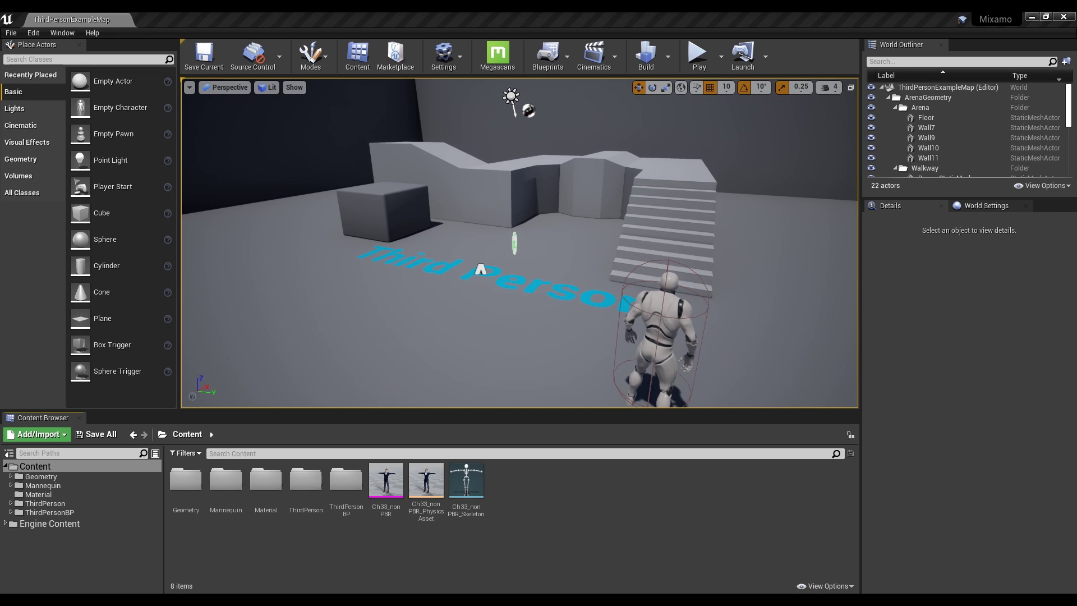
{"action": "left_click", "coordinate": [385, 476]}
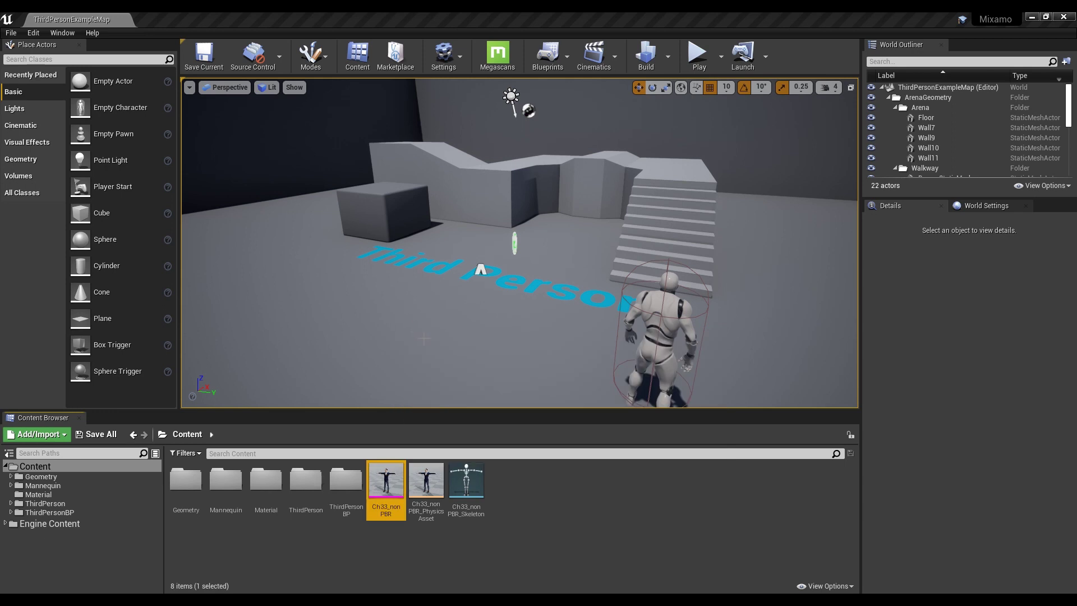
{"action": "right_click_drag", "start_coordinate": [520, 243], "coordinate": [377, 214]}
{"action": "left_click_drag", "start_coordinate": [386, 479], "coordinate": [443, 339]}
{"action": "key", "text": "w"}
{"action": "right_click_drag", "start_coordinate": [443, 339], "coordinate": [353, 400]}
{"action": "key", "text": "w"}
{"action": "key", "text": "s"}
{"action": "key", "text": "f"}
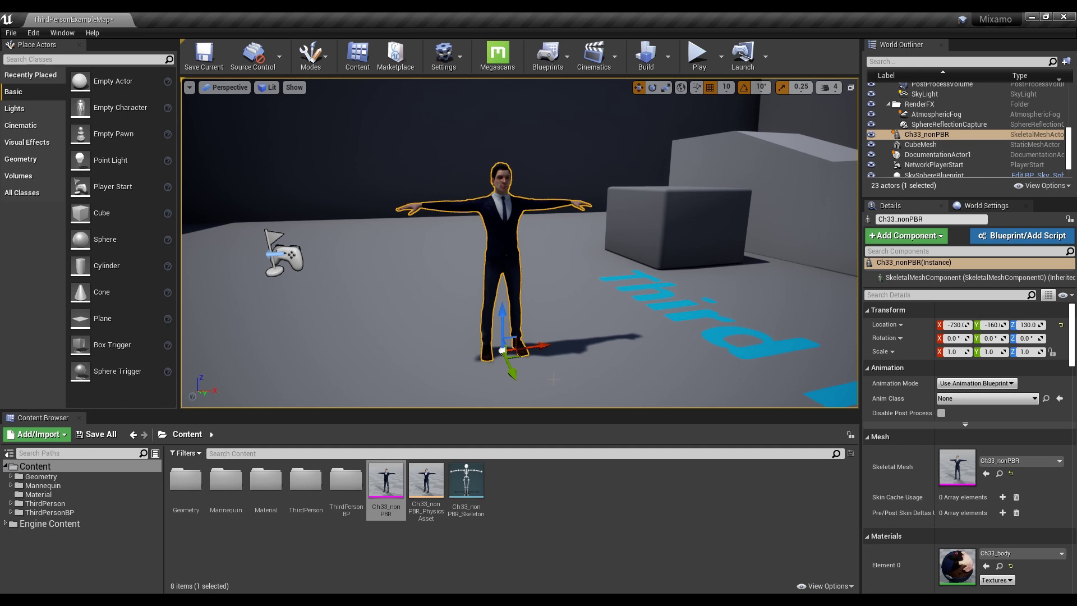
Step: Import the Mixamo running animation into the Content folder using Ch33_nonPBR_Skeleton, with Animation Length set to Exported Time
{"action": "left_click", "coordinate": [517, 484]}
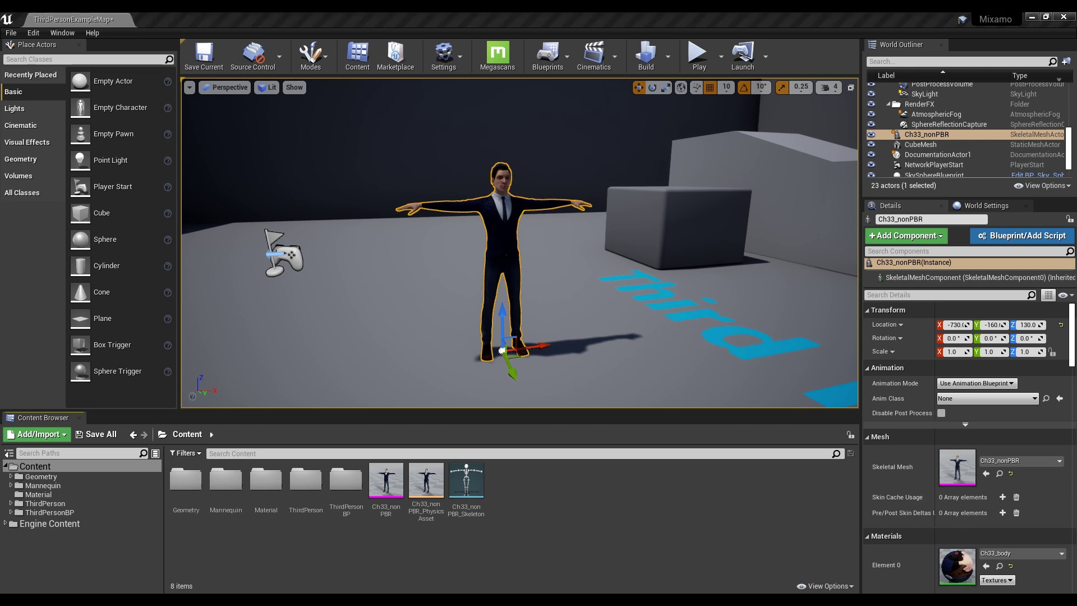
{"action": "left_click_drag", "start_coordinate": [550, 500], "coordinate": [549, 501]}
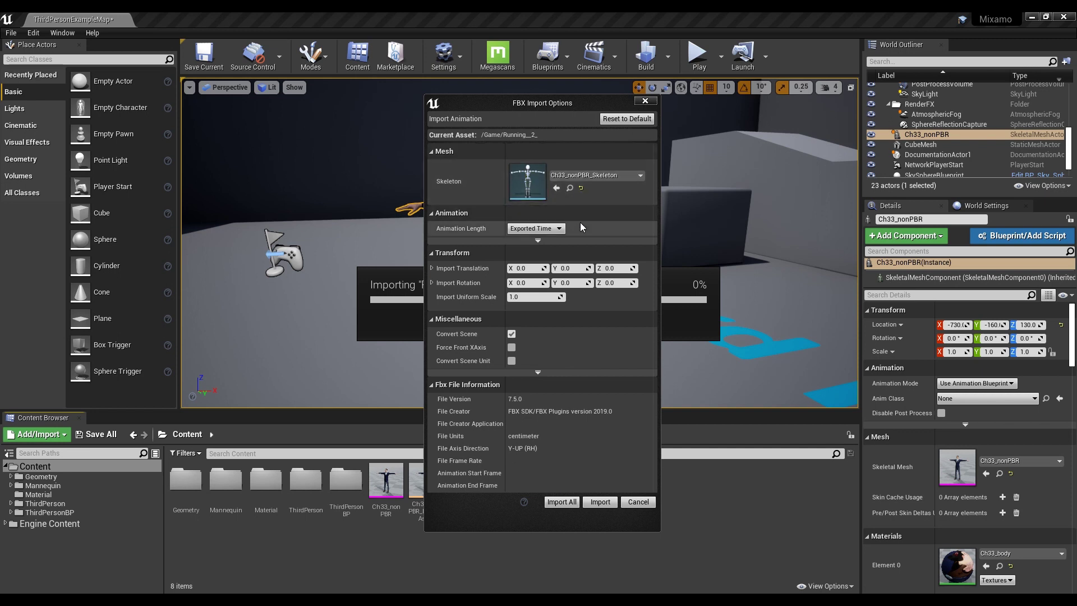
{"action": "left_click", "coordinate": [601, 503]}
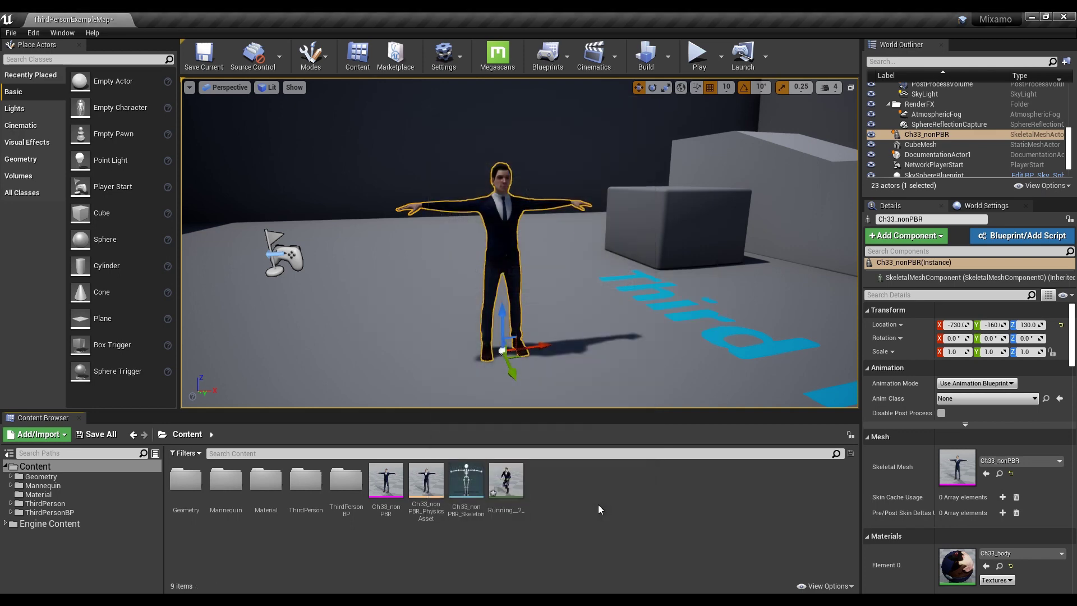
Step: Rename the imported animation asset as Running
{"action": "left_click", "coordinate": [514, 481]}
{"action": "right_click", "coordinate": [514, 480]}
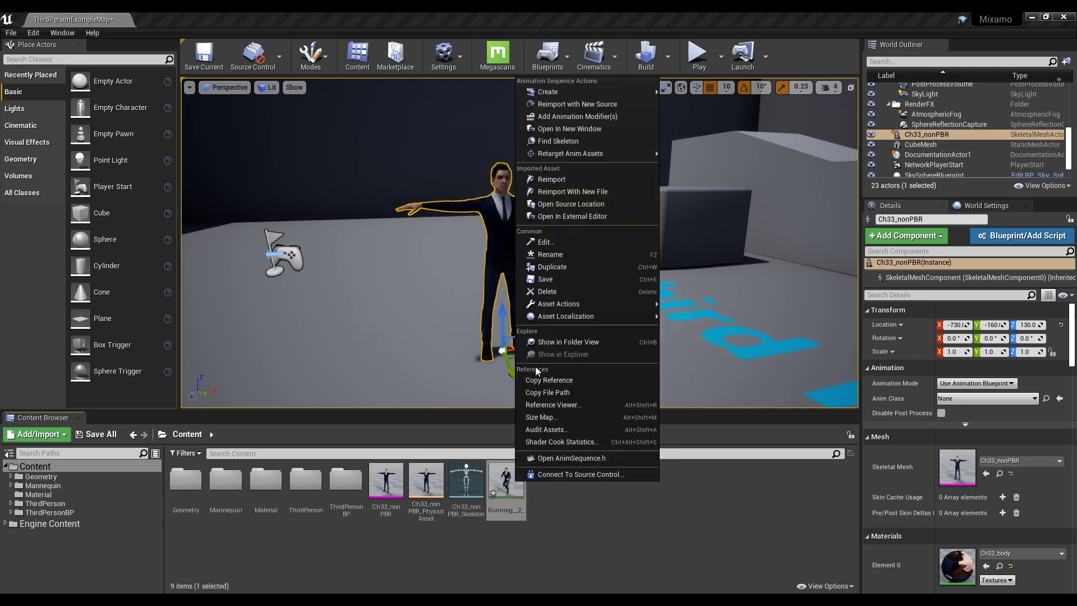
{"action": "left_click", "coordinate": [593, 255]}
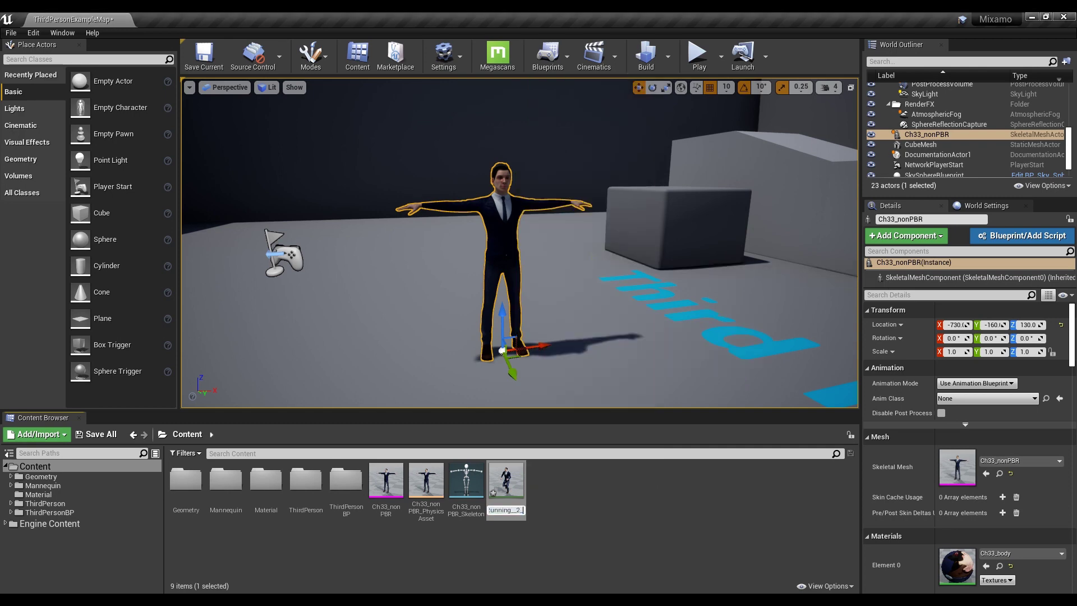
{"action": "key", "text": "Return"}
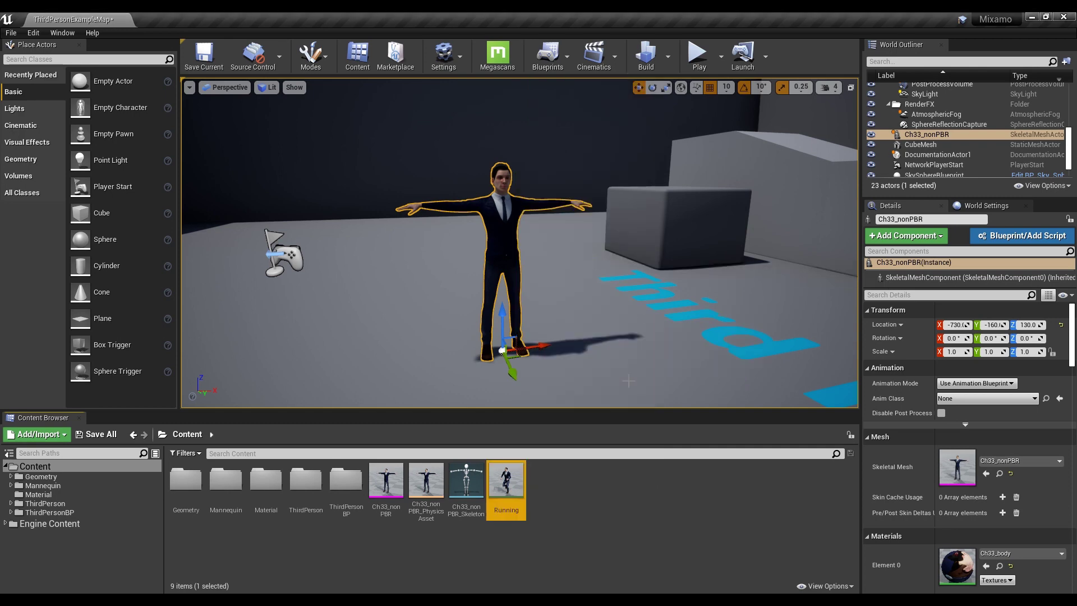
Step: Preview the Running animation from the front and an angle in its asset editor, and close the editor
{"action": "double_click", "coordinate": [506, 486]}
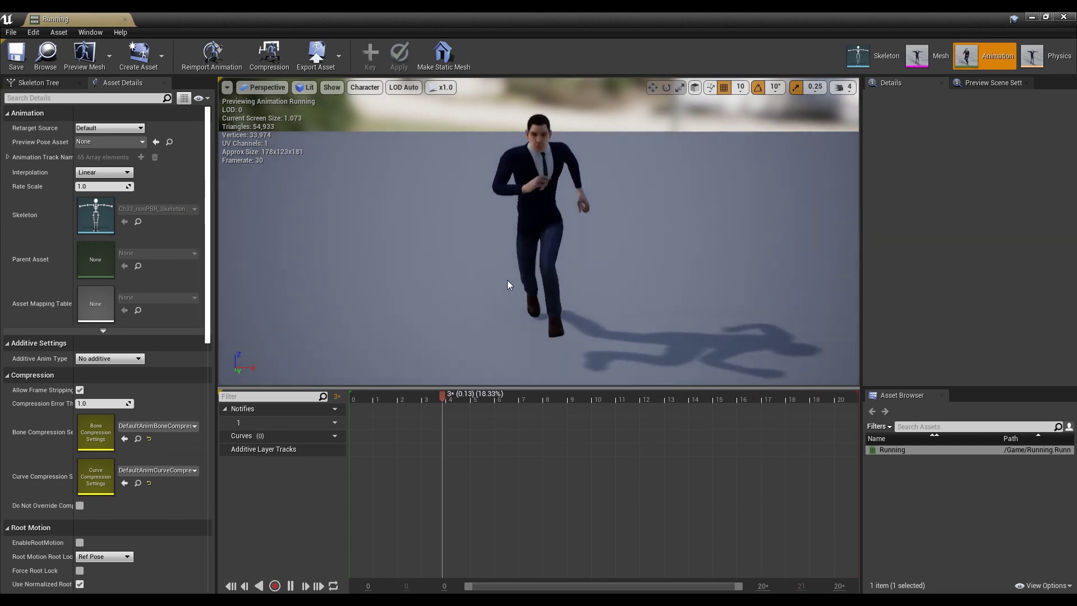
{"action": "left_click_drag", "start_coordinate": [557, 245], "coordinate": [600, 247], "text": "alt"}
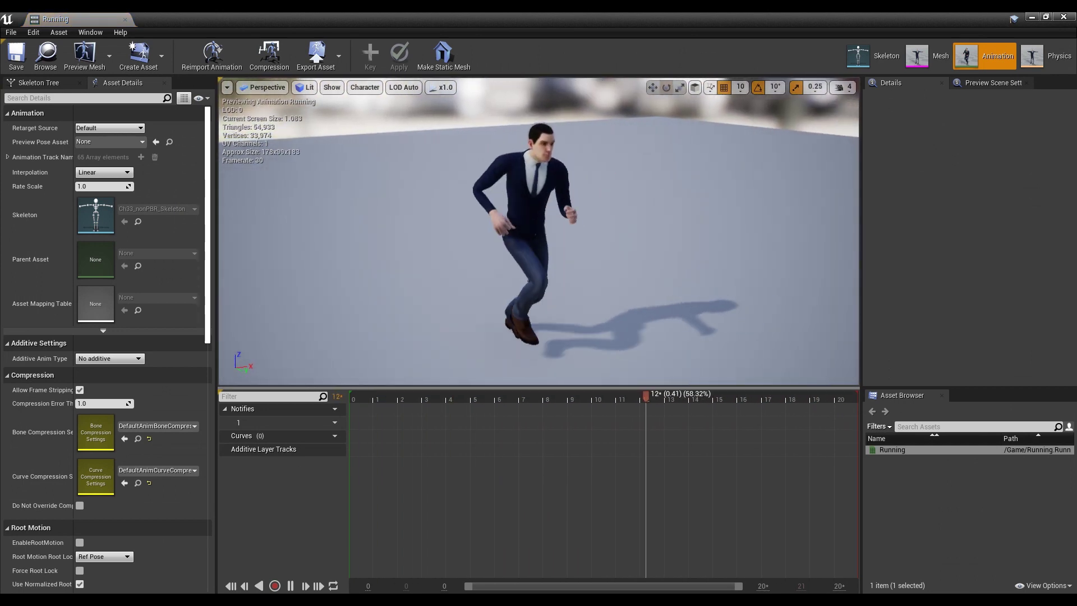
{"action": "left_click", "coordinate": [125, 21]}
{"action": "left_click", "coordinate": [606, 496]}
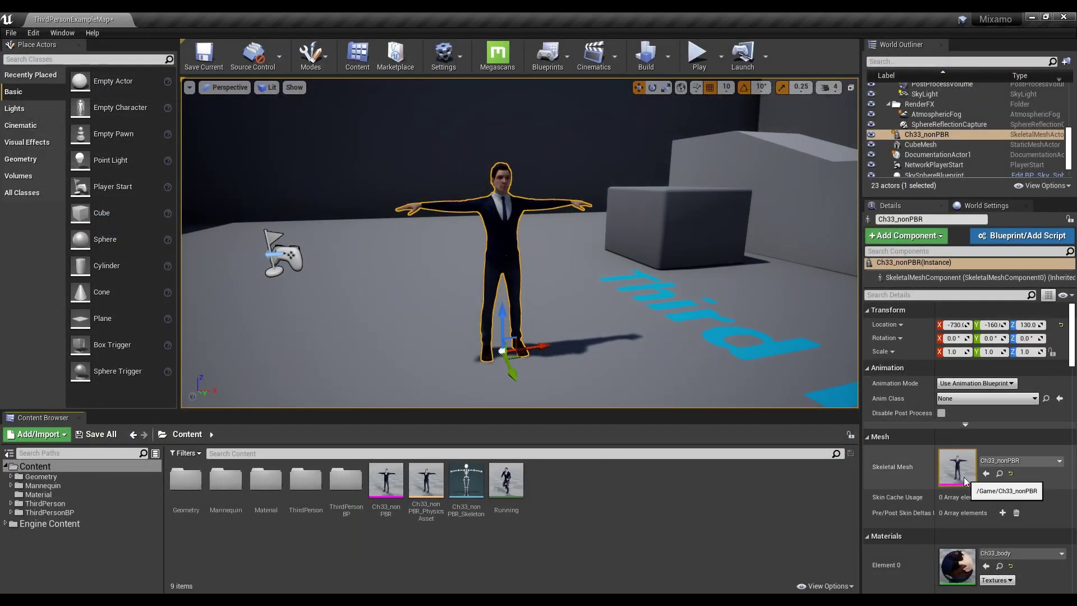
Step: Set the placed Ch33_nonPBR character's Animation Mode to Use Animation Asset and assign Running as its Anim to Play
{"action": "scroll", "coordinate": [954, 460], "scroll_direction": "down", "scroll_amount": 1}
{"action": "left_click", "coordinate": [975, 381]}
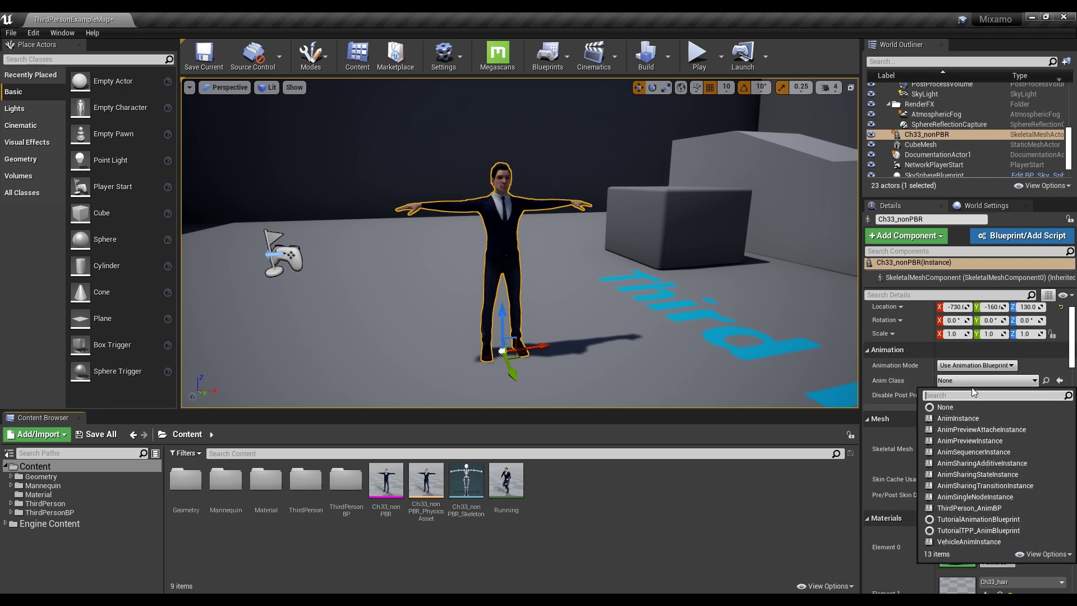
{"action": "left_click", "coordinate": [976, 365]}
{"action": "left_click", "coordinate": [977, 365]}
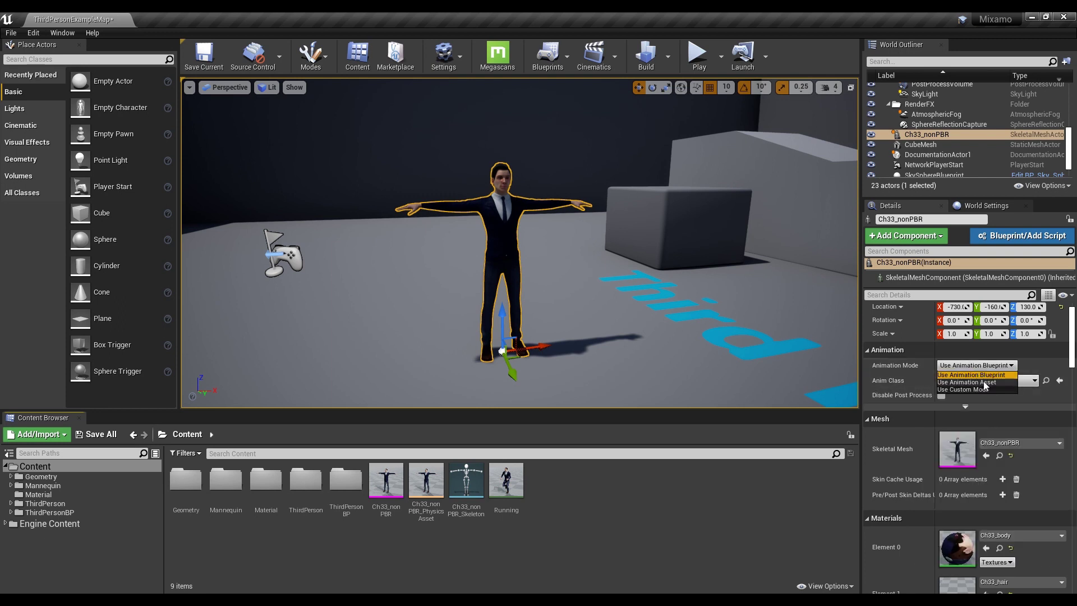
{"action": "left_click", "coordinate": [967, 382]}
{"action": "left_click", "coordinate": [519, 481]}
{"action": "left_click_drag", "start_coordinate": [523, 481], "coordinate": [960, 395]}
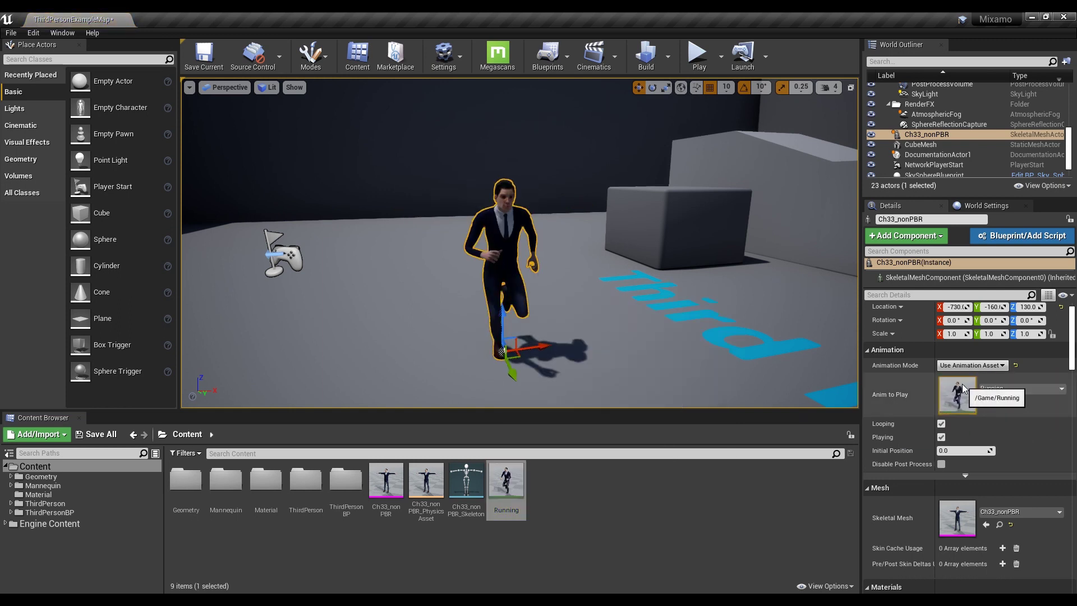
Step: Play the level, walk the mannequin up to the Ch33 character to check its running animation, and stop playing
{"action": "left_click", "coordinate": [698, 56]}
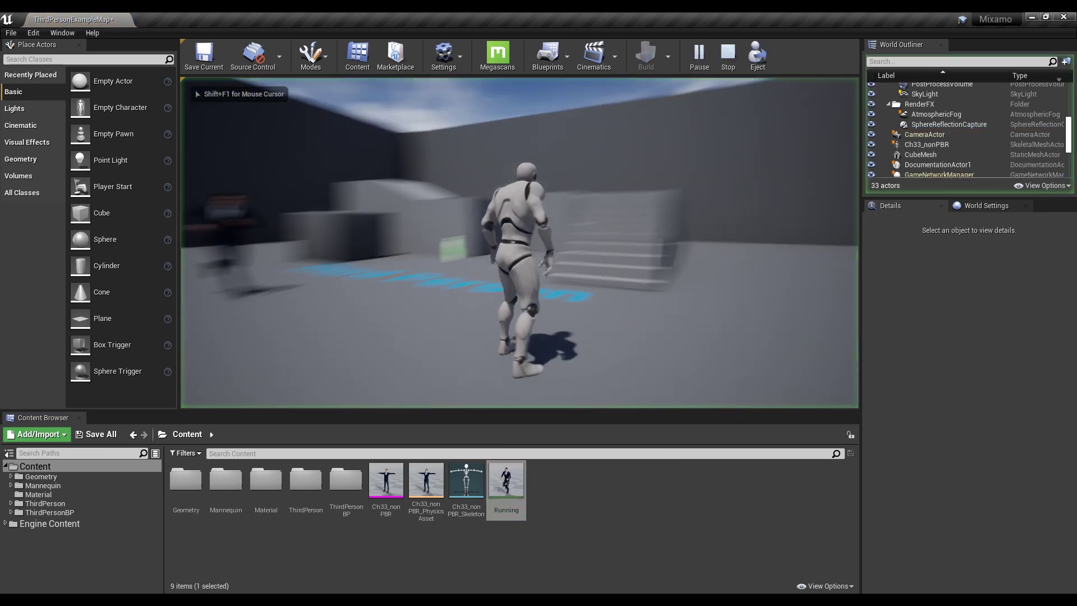
{"action": "key", "text": "w"}
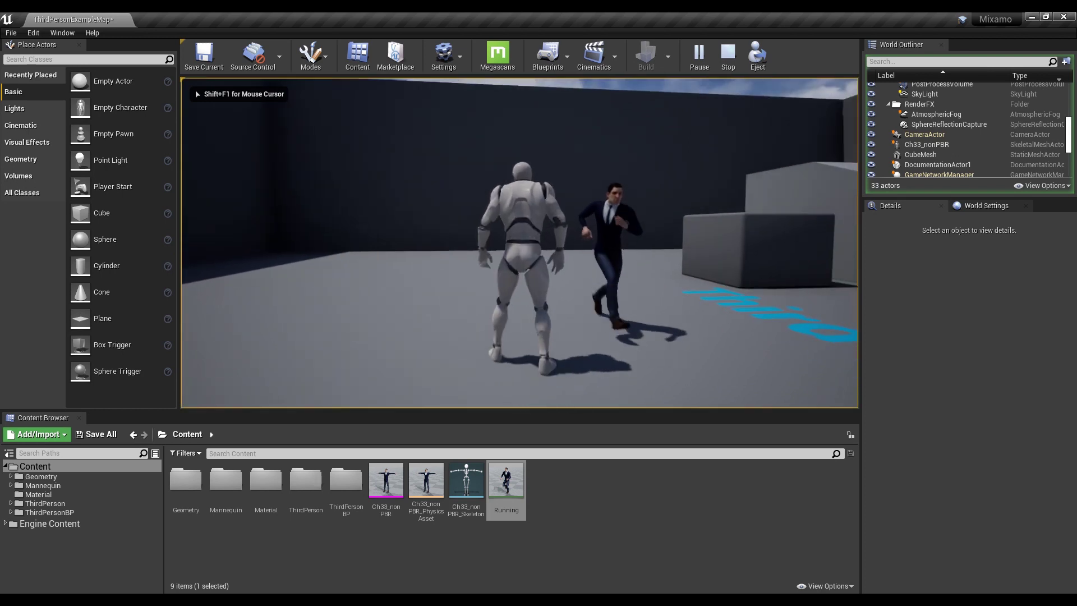
{"action": "key", "text": "w"}
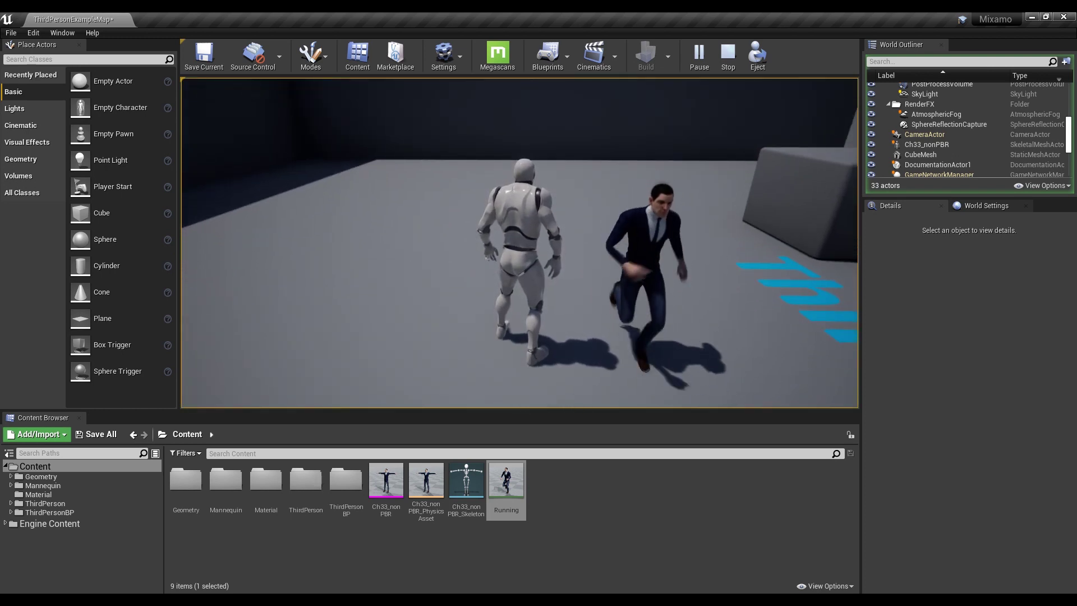
{"action": "key", "text": "s"}
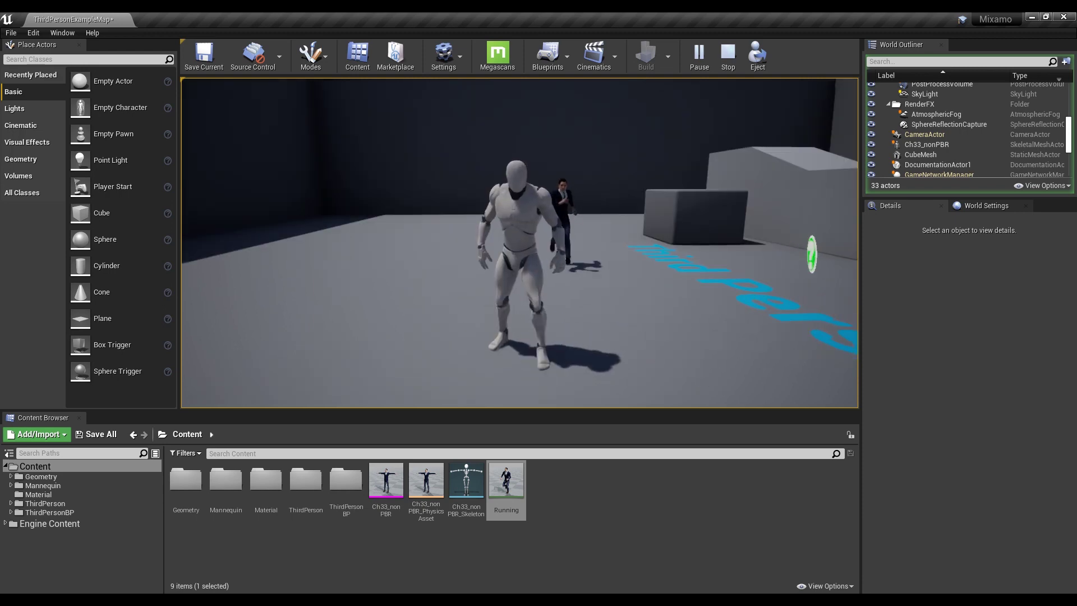
{"action": "key", "text": "Escape"}
{"action": "key", "text": "w"}
{"action": "mouse_move", "coordinate": [519, 243]}
{"action": "right_mouse_down"}
{"action": "mouse_move", "coordinate": [691, 224]}
{"action": "mouse_move", "coordinate": [542, 236]}
{"action": "mouse_move", "coordinate": [676, 241]}
{"action": "mouse_move", "coordinate": [665, 249]}
{"action": "mouse_move", "coordinate": [519, 243]}
{"action": "right_mouse_up"}
{"action": "key", "text": "s"}
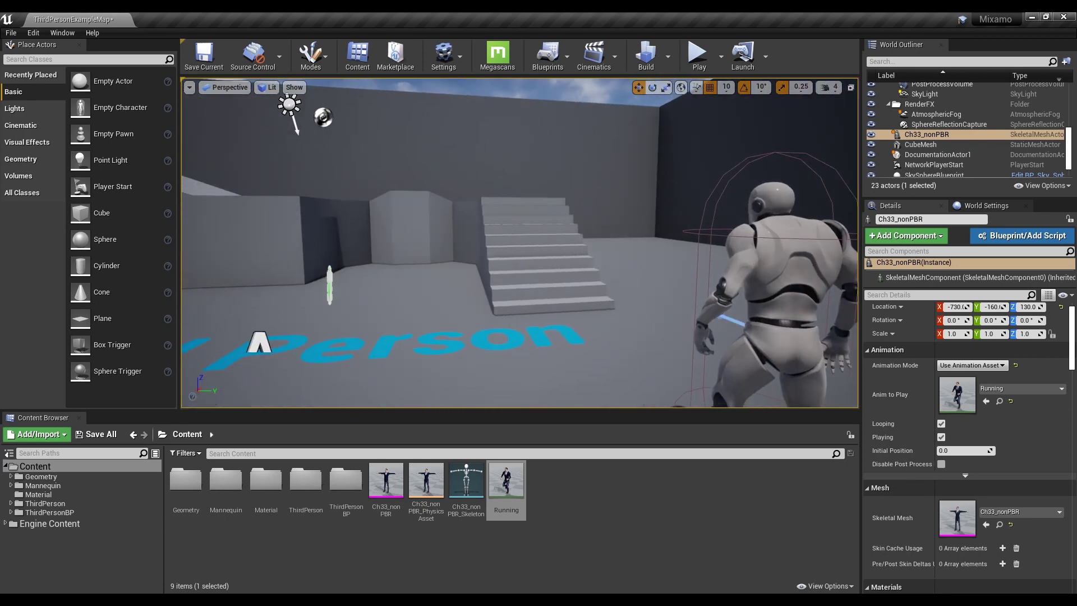
{"action": "key", "text": "s"}
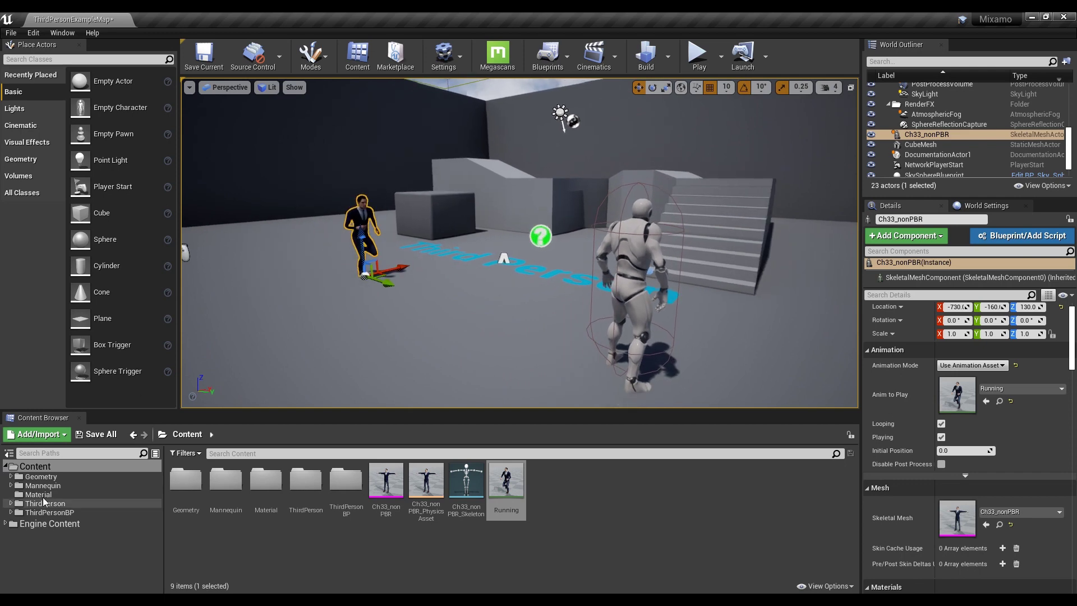
Step: Open the Ch33_nonPBR mesh's skeleton and select the Humanoid rig for it in the Retarget Manager
{"action": "double_click", "coordinate": [387, 482]}
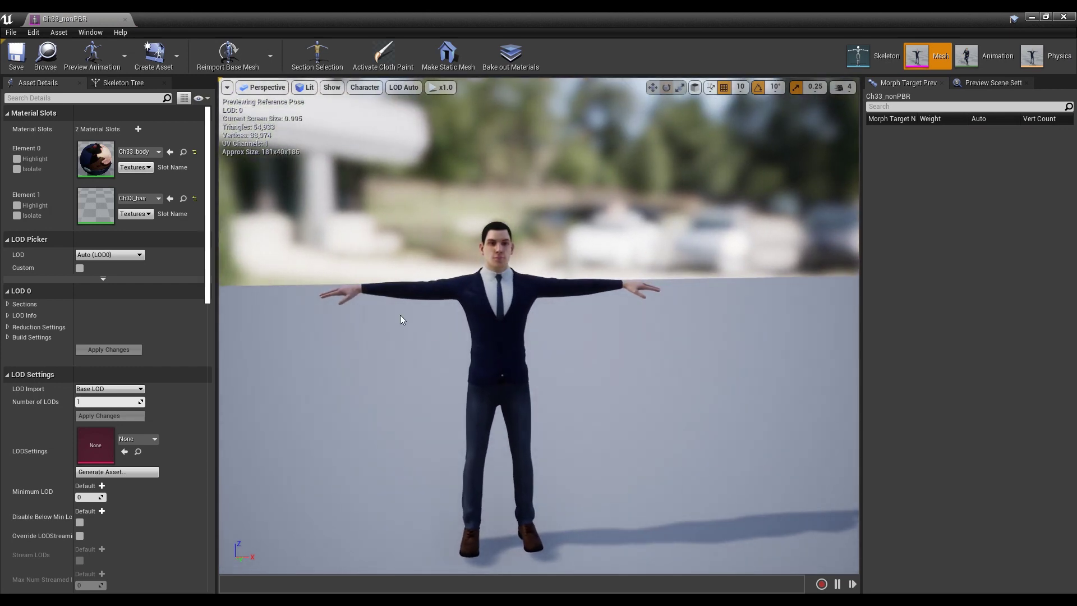
{"action": "left_click", "coordinate": [857, 62]}
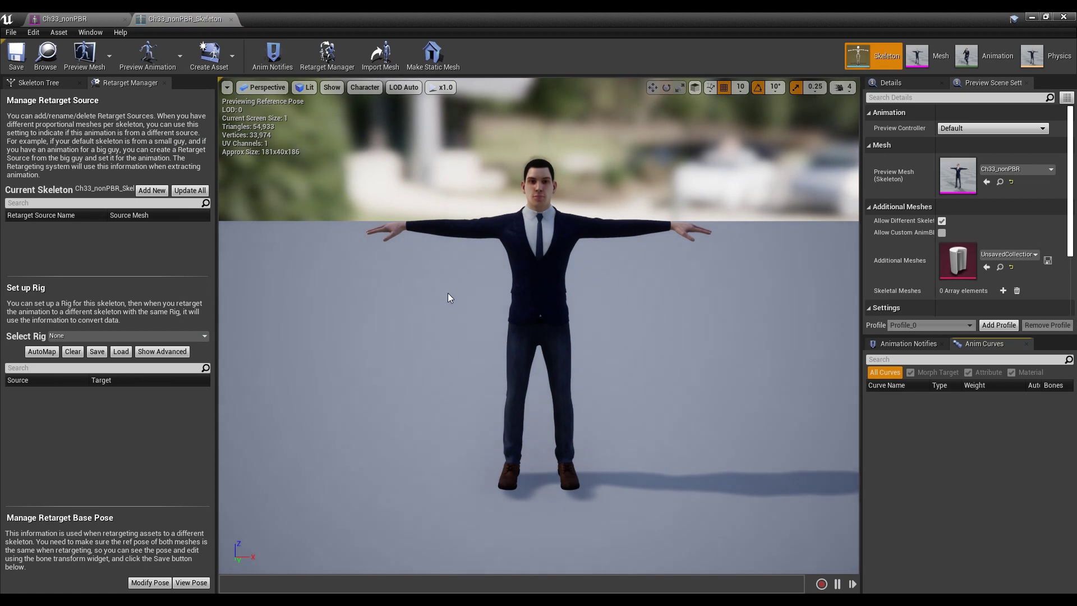
{"action": "left_click", "coordinate": [69, 335]}
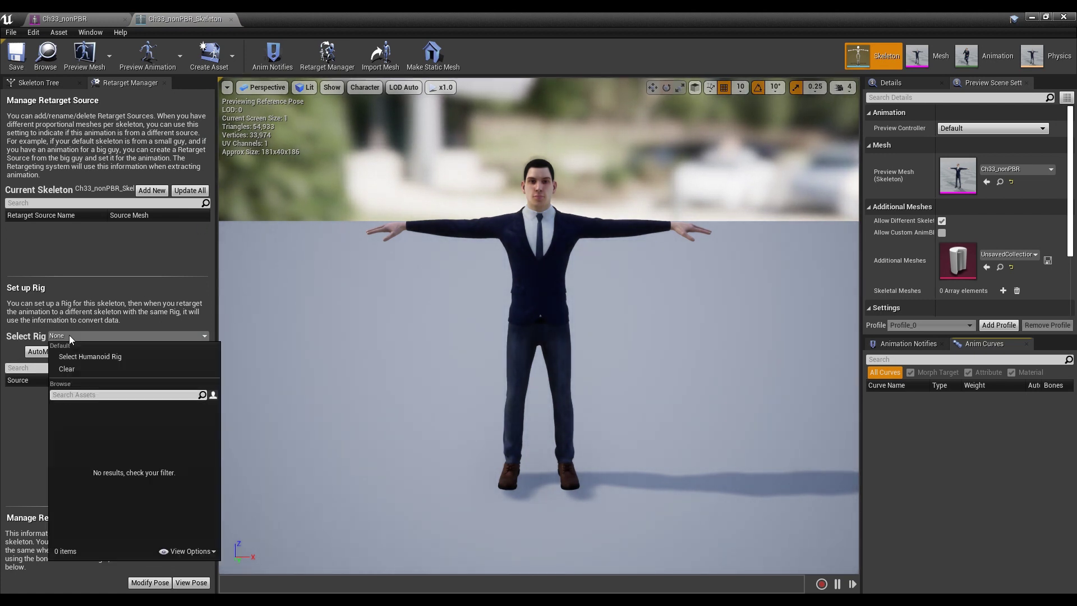
{"action": "left_click", "coordinate": [93, 361]}
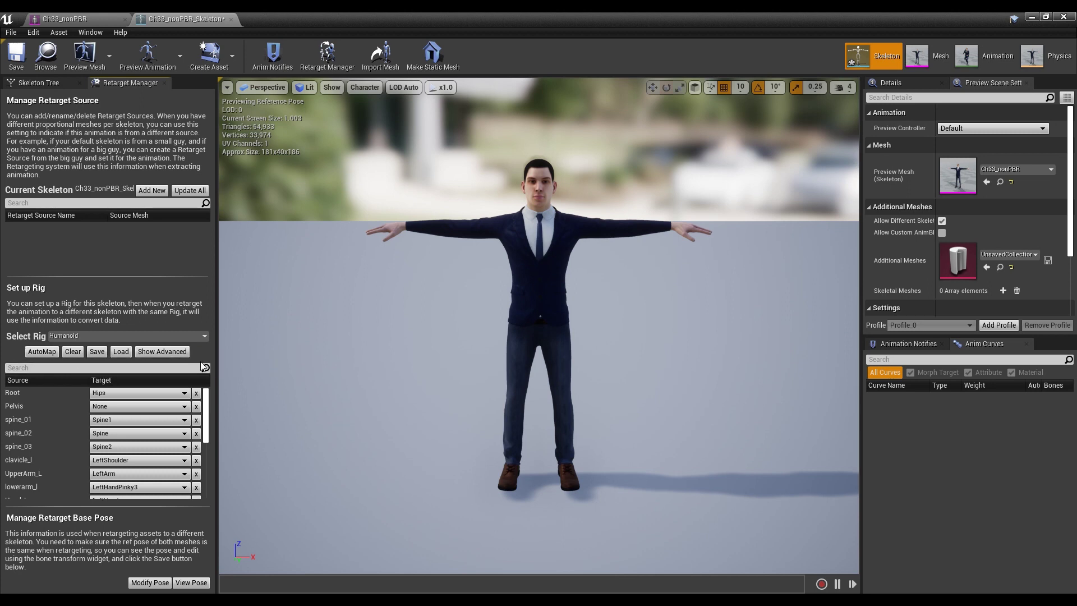
{"action": "scroll", "coordinate": [101, 419], "scroll_direction": "down", "scroll_amount": 5}
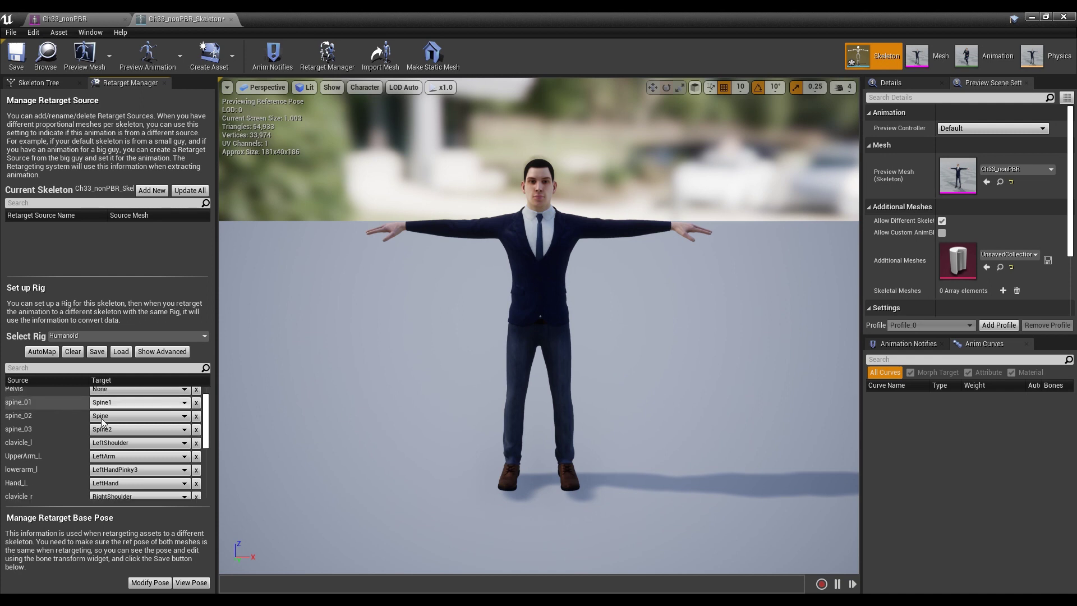